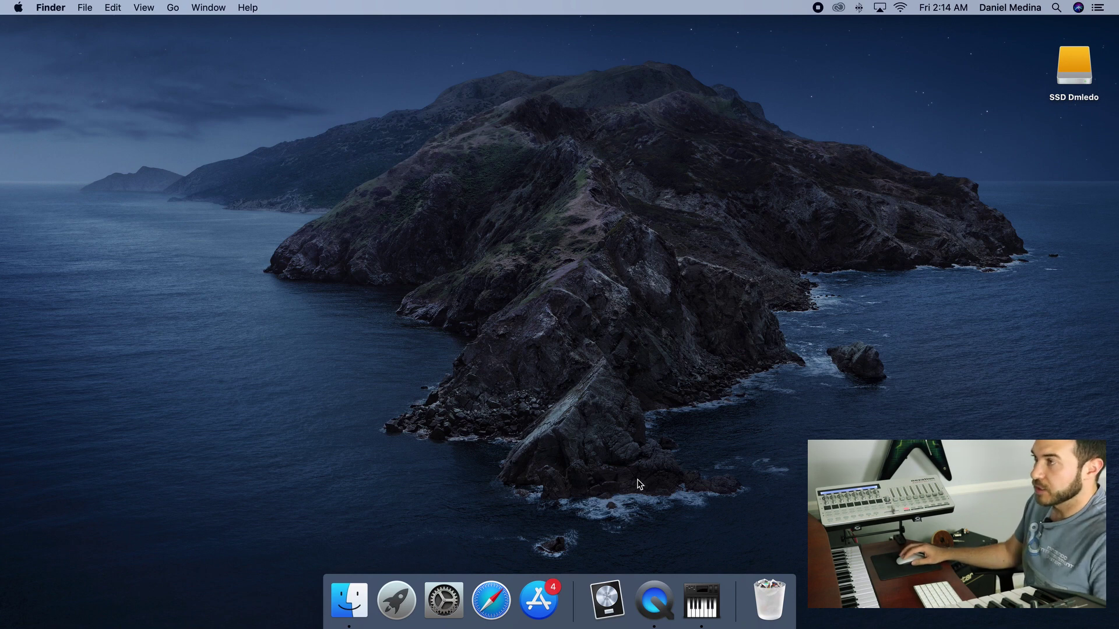
Open Audio MIDI Setup, inspect the Background Music device's output settings, and close the Audio Devices window
click(702, 589)
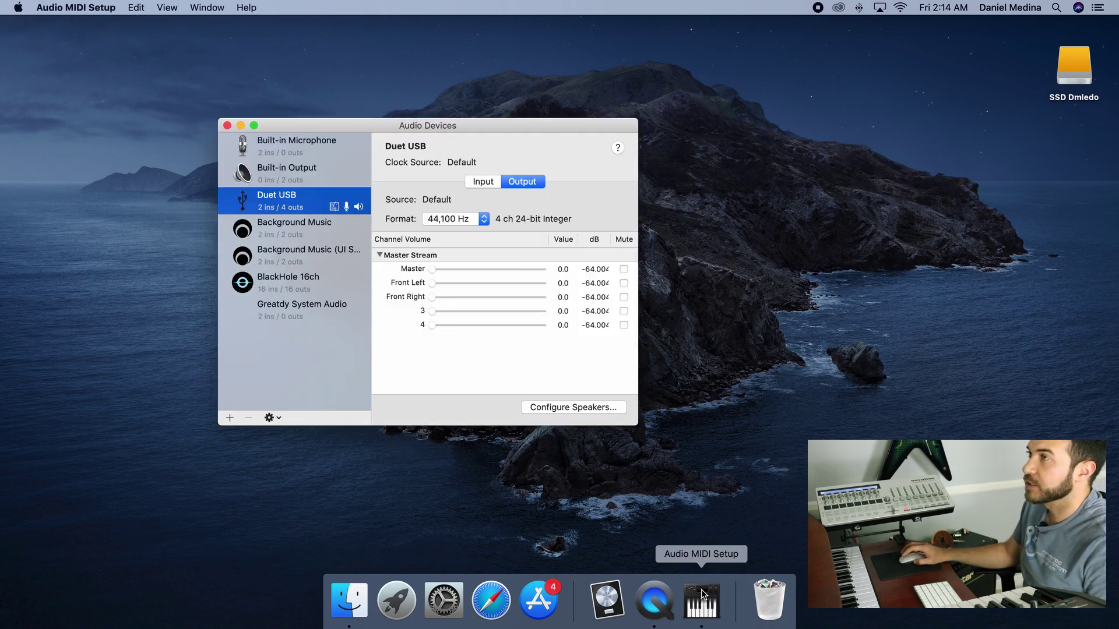
drag(344, 127, 540, 139)
click(480, 242)
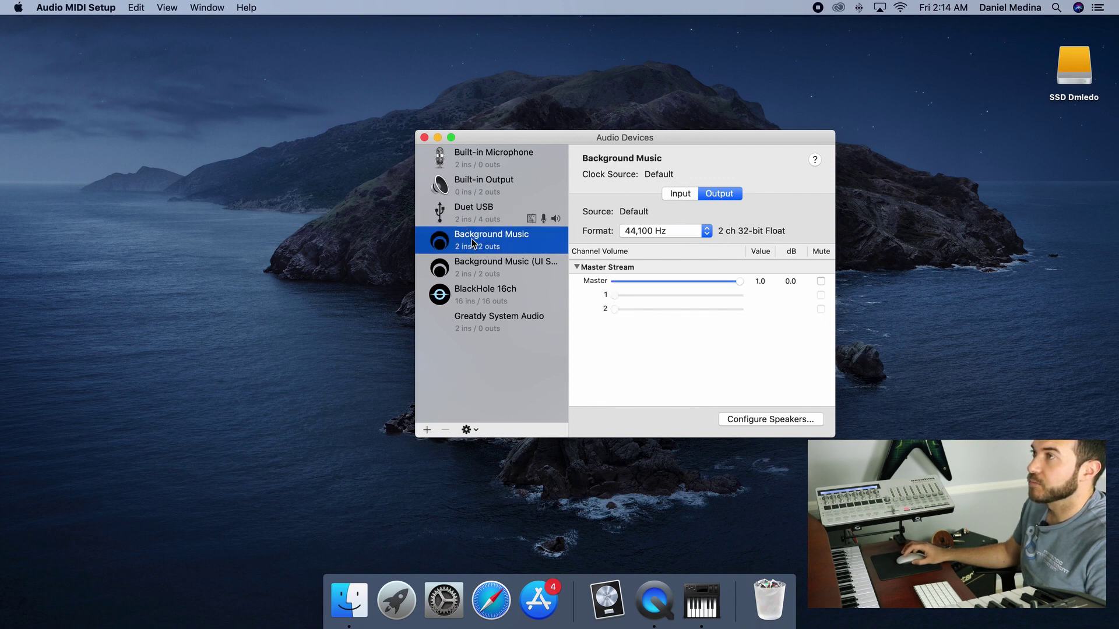
click(424, 138)
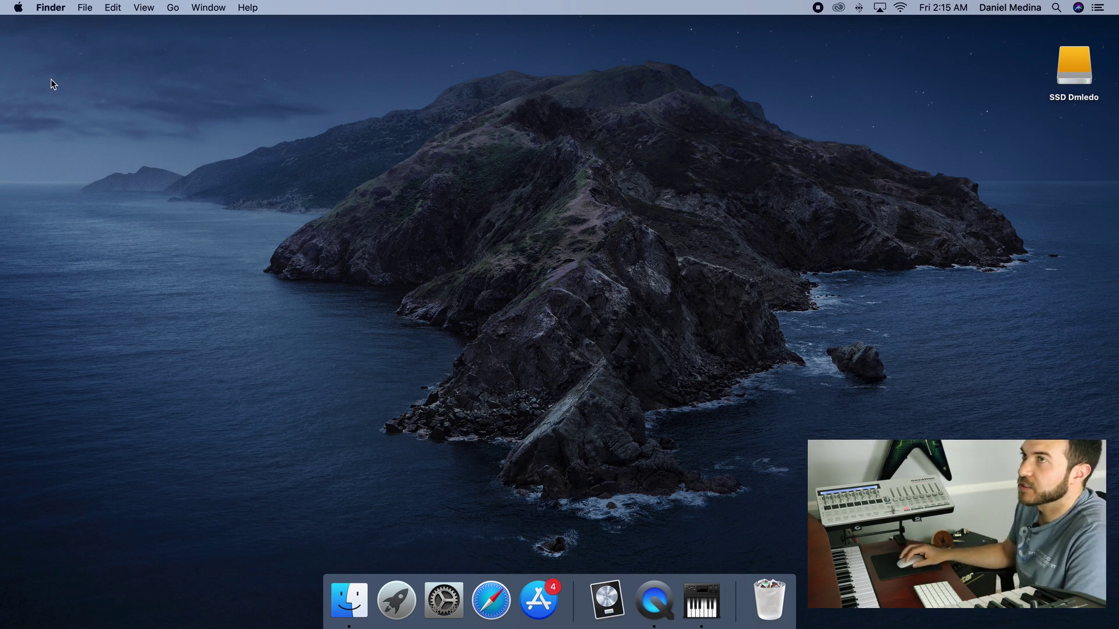
Open the Sound settings in System Preferences, review the available output devices, and quit System Preferences
click(18, 7)
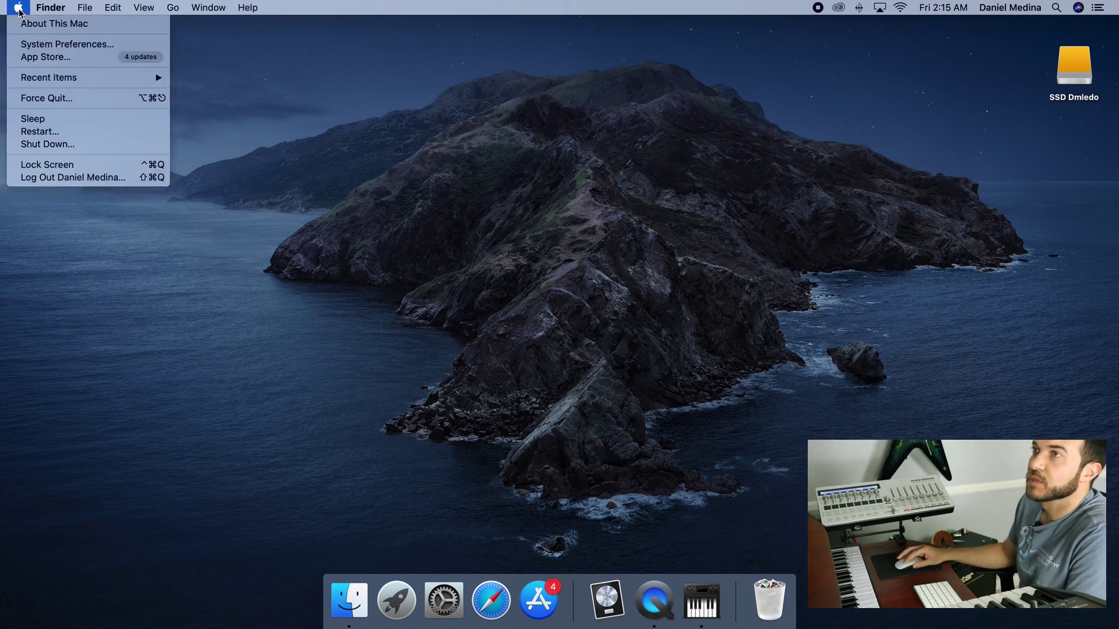
click(48, 43)
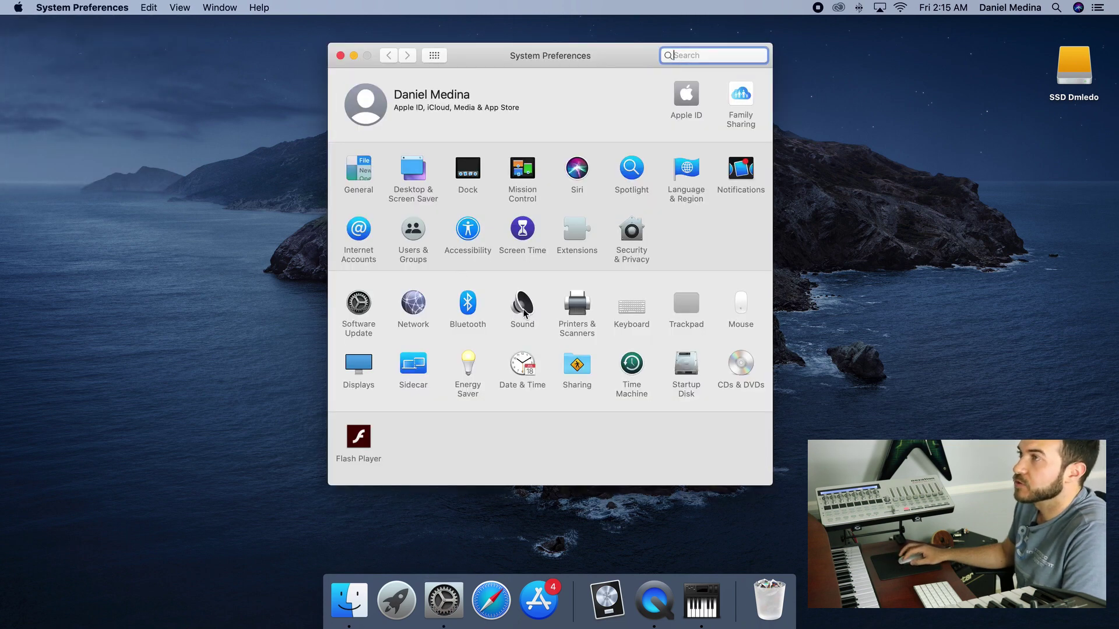
click(523, 304)
drag(599, 46, 657, 130)
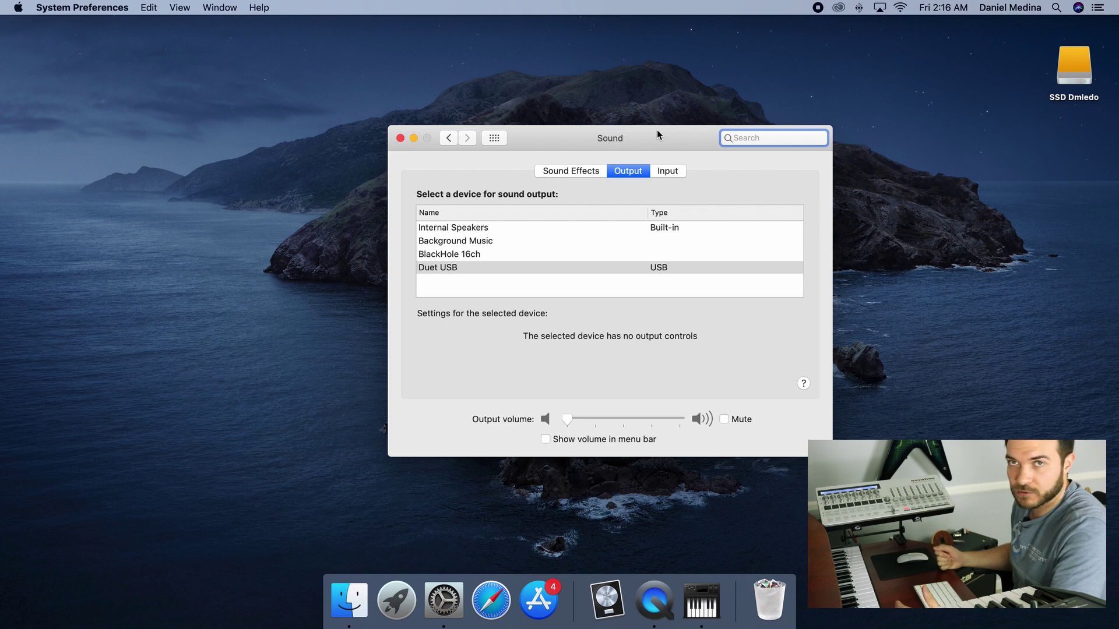
key(super+q)
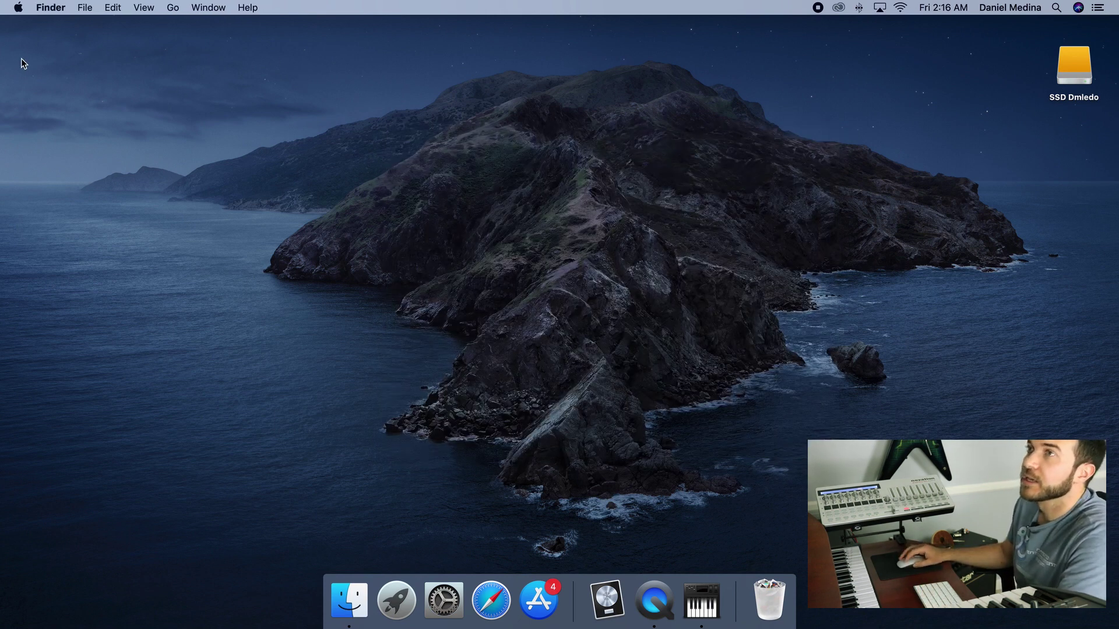
Reopen the Sound settings in System Preferences and review both the output and the input devices
click(14, 8)
click(14, 8)
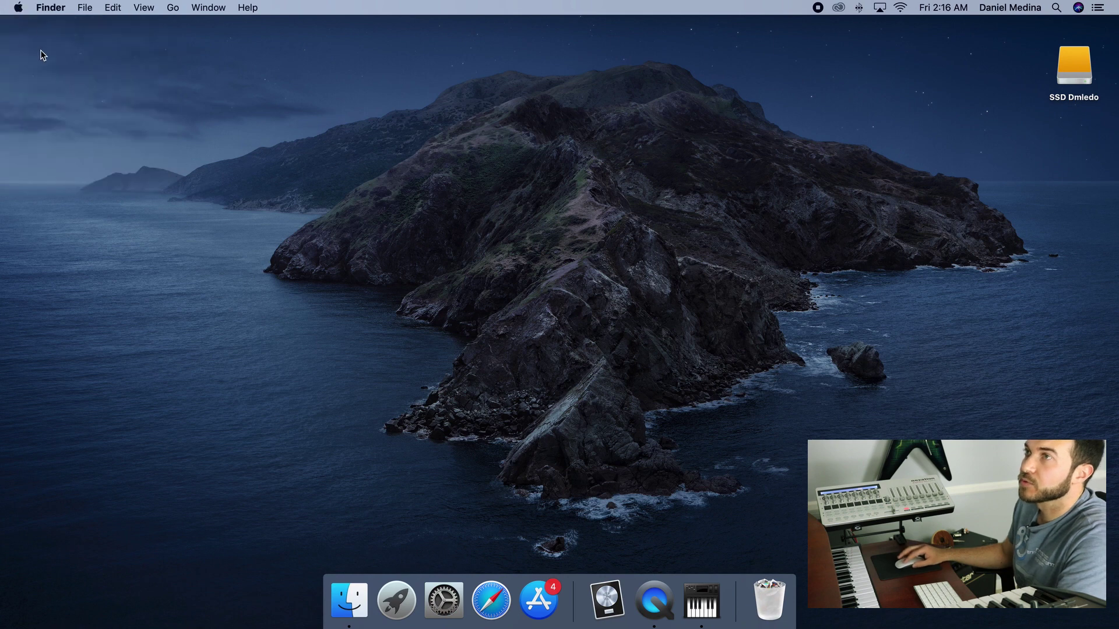
click(15, 7)
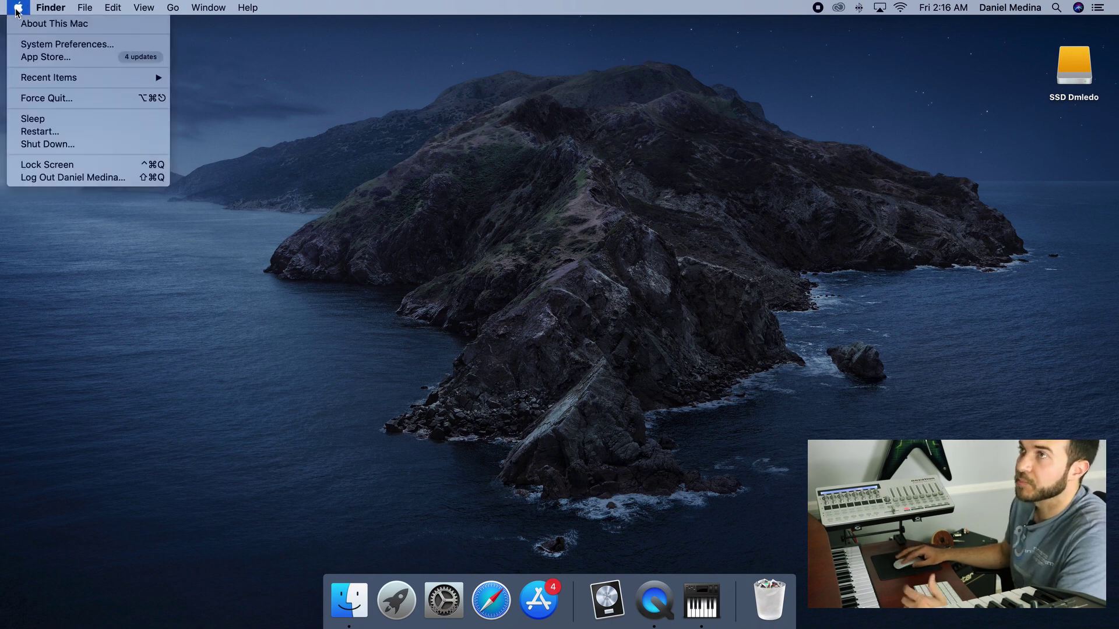
click(50, 45)
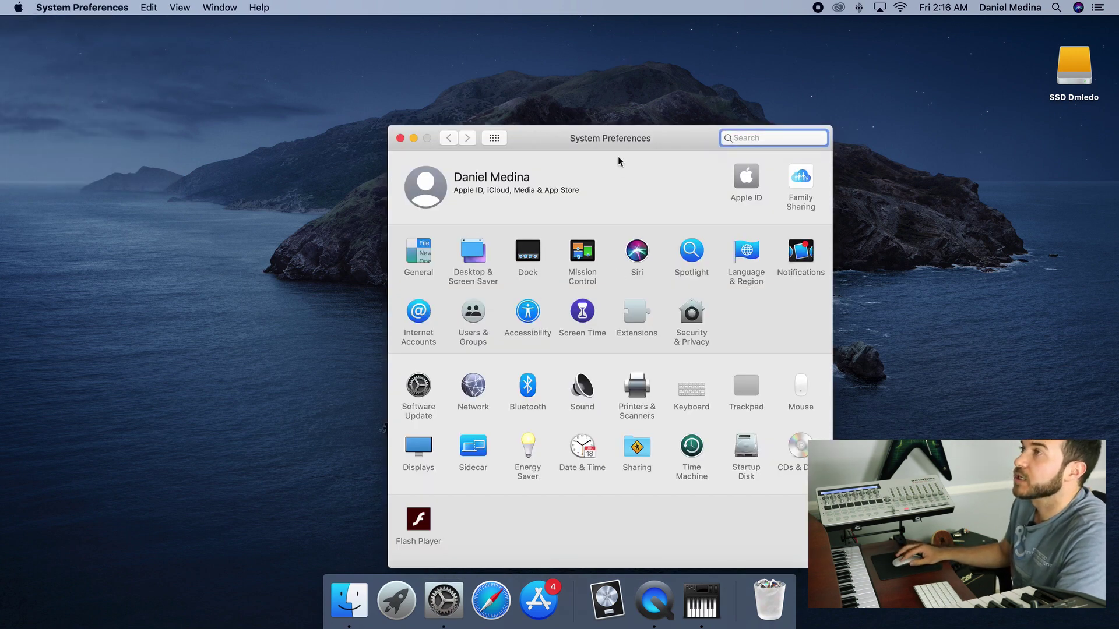
drag(636, 138, 652, 72)
click(602, 324)
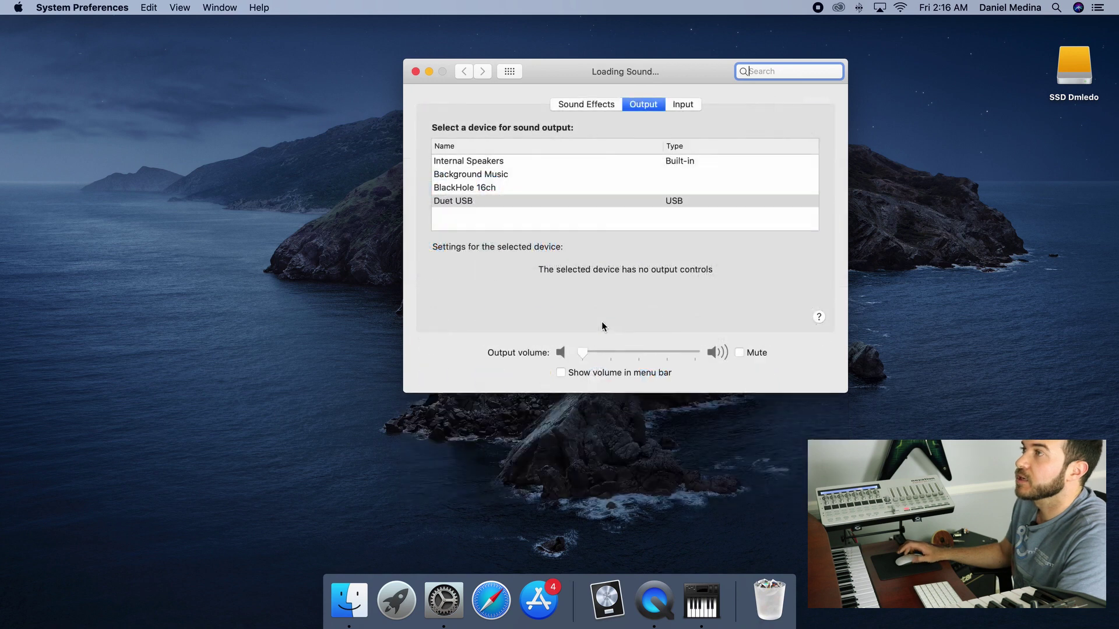
drag(682, 70, 633, 119)
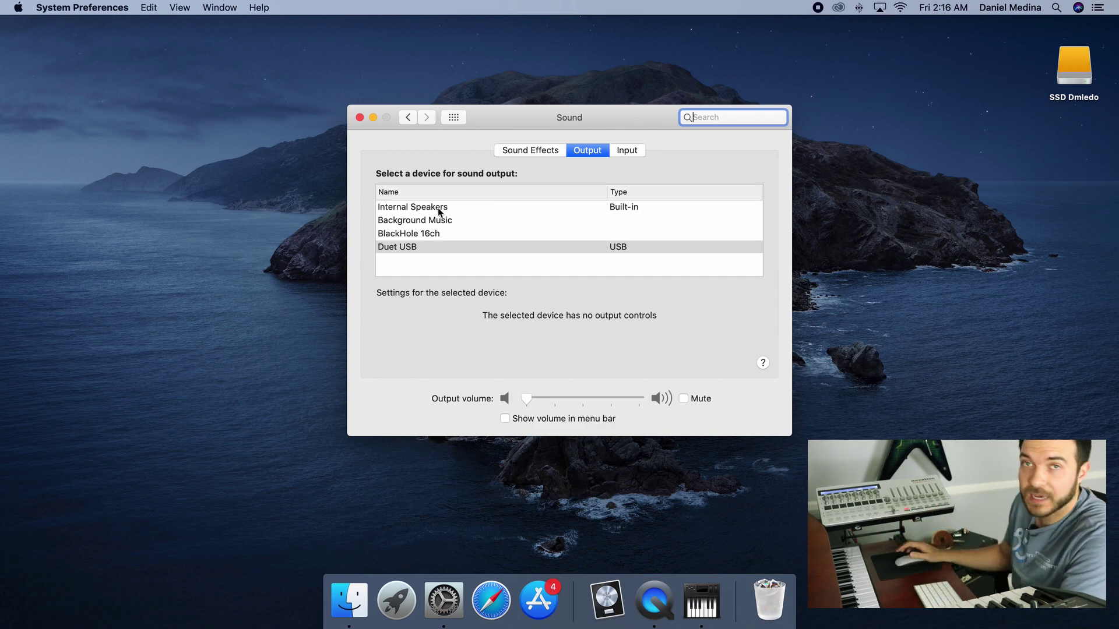
drag(514, 113, 459, 103)
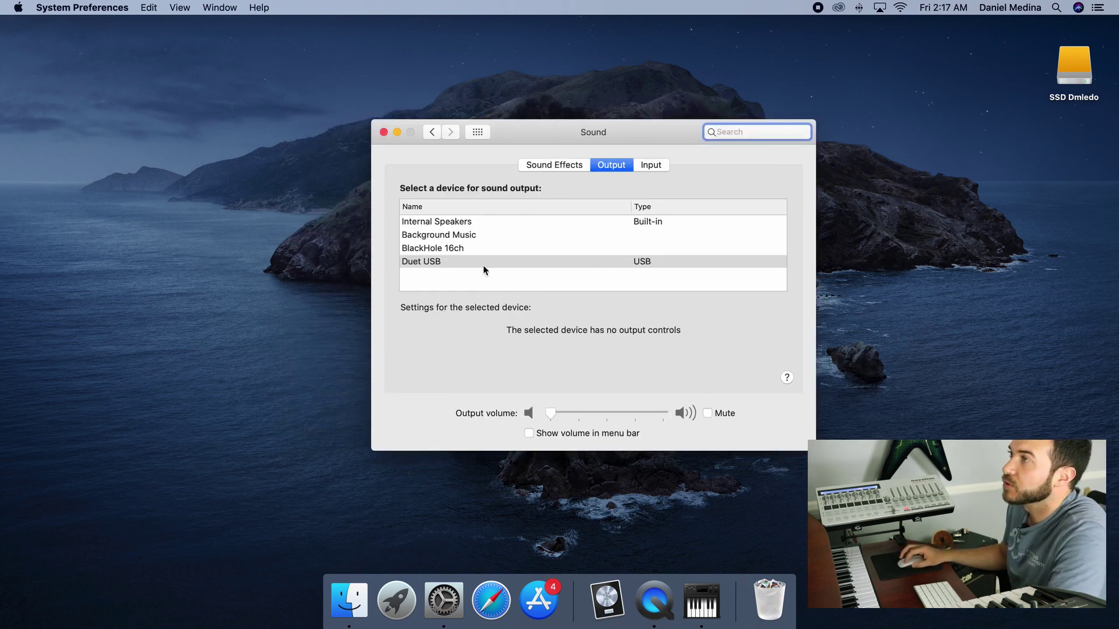
click(652, 166)
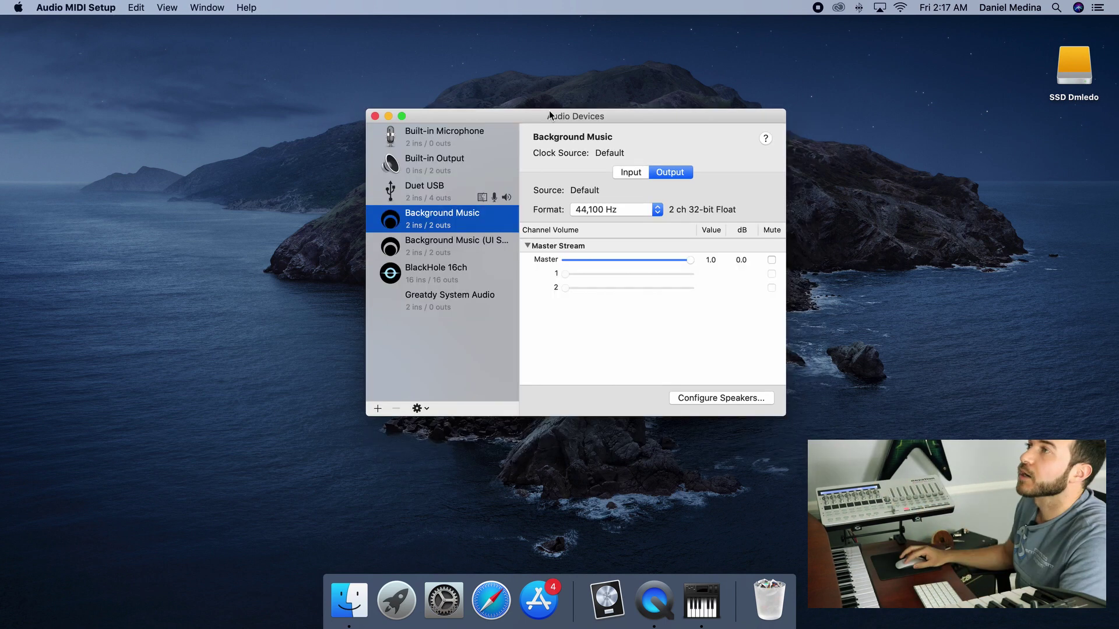
Check that Background Music is listed among the audio devices in Audio MIDI Setup and close the window
drag(549, 115, 551, 142)
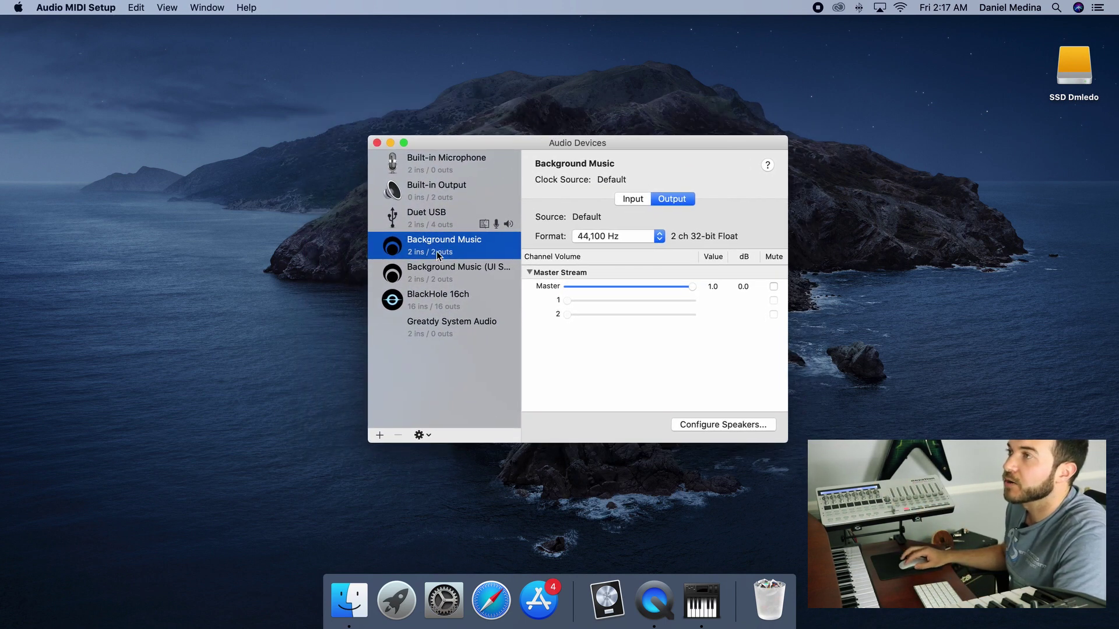
click(377, 143)
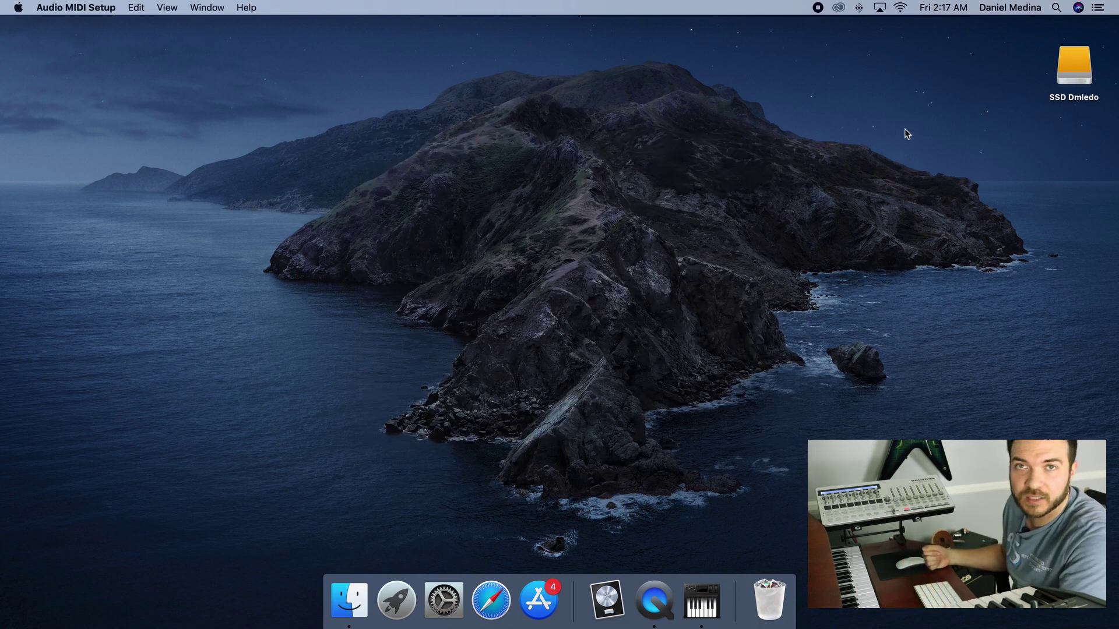
key(super+q)
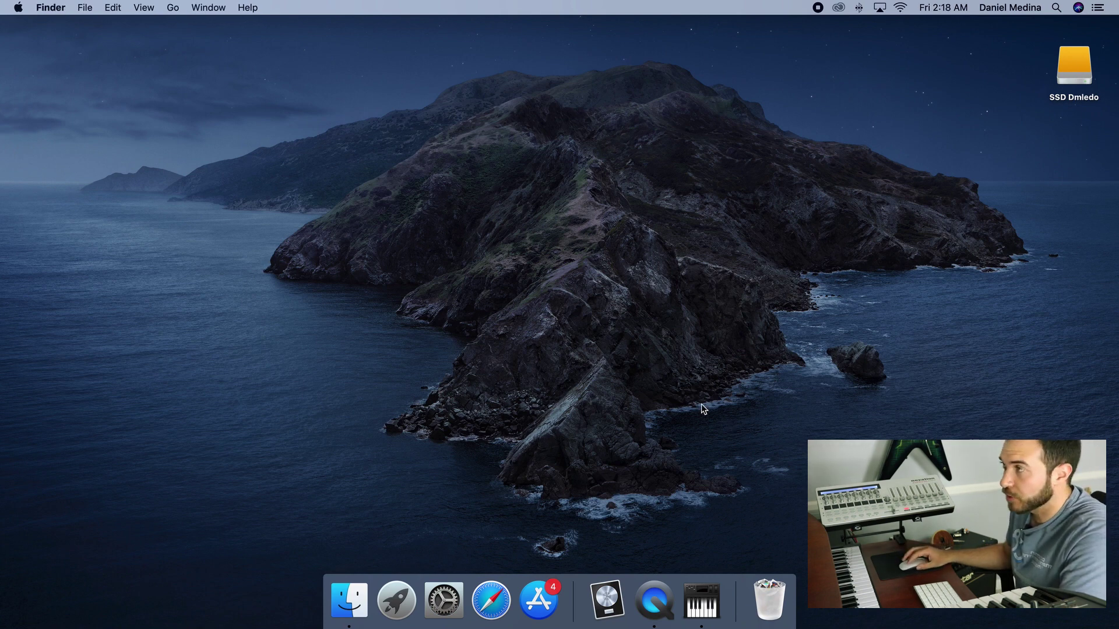
Quit Audio MIDI Setup and remove it from the Dock
right_click(704, 596)
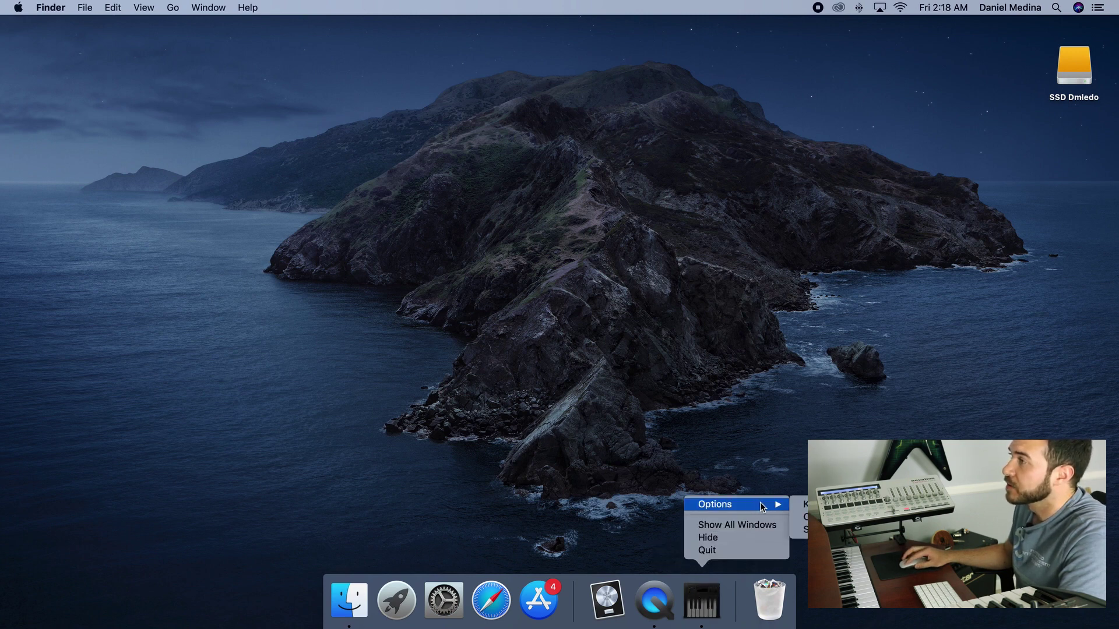
click(723, 554)
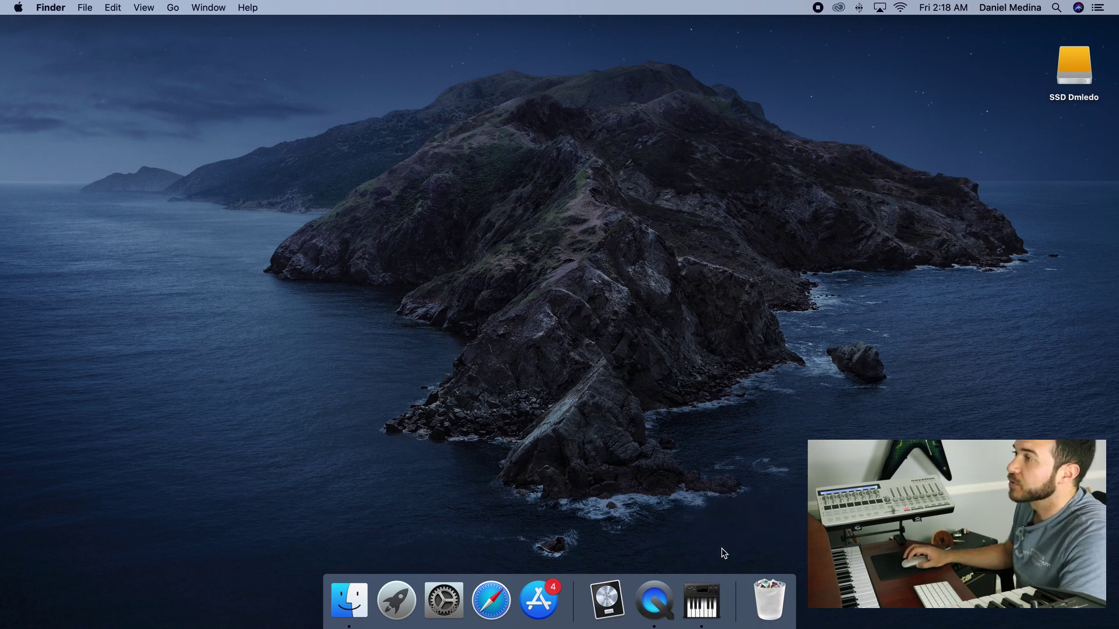
right_click(702, 597)
mouse_move(736, 519)
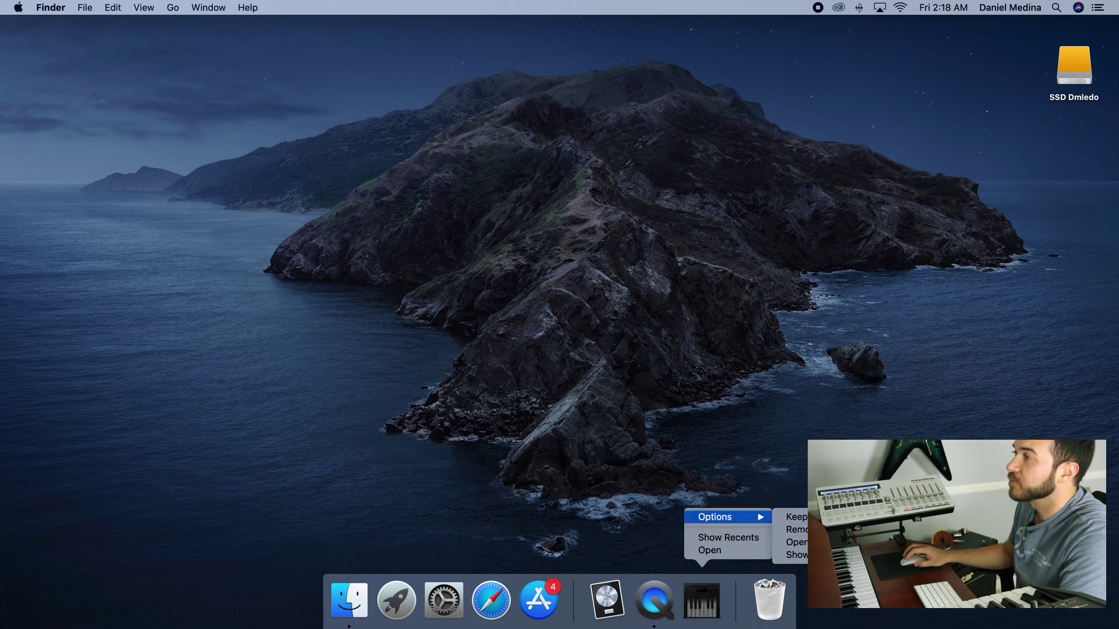
click(796, 530)
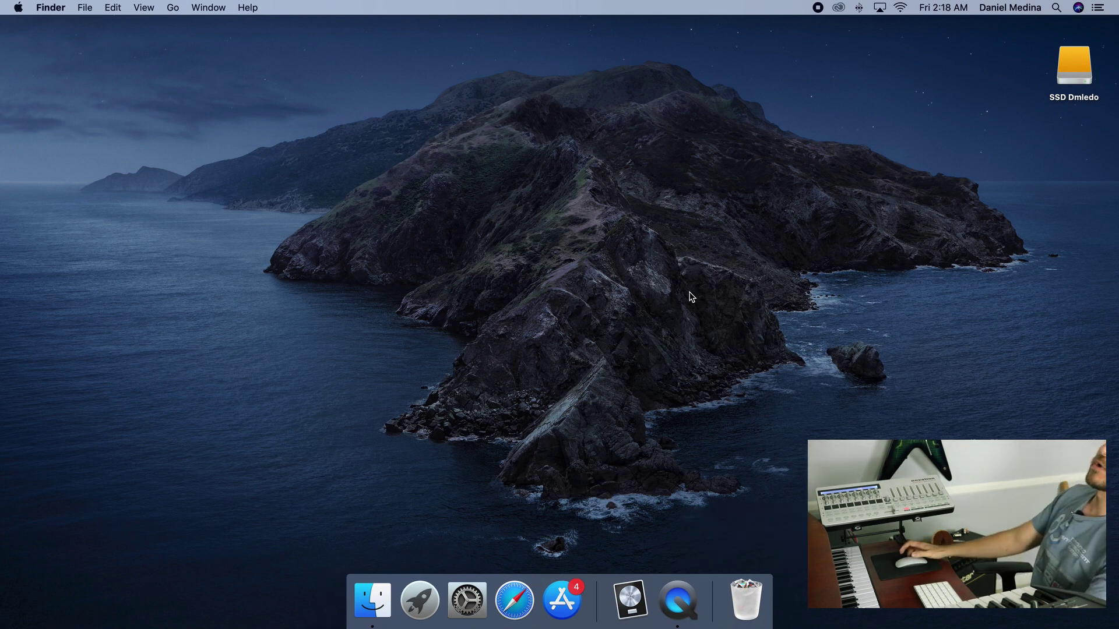
Launch Audio MIDI Setup from Launchpad's Other folder and select the Duet USB device
key(F4)
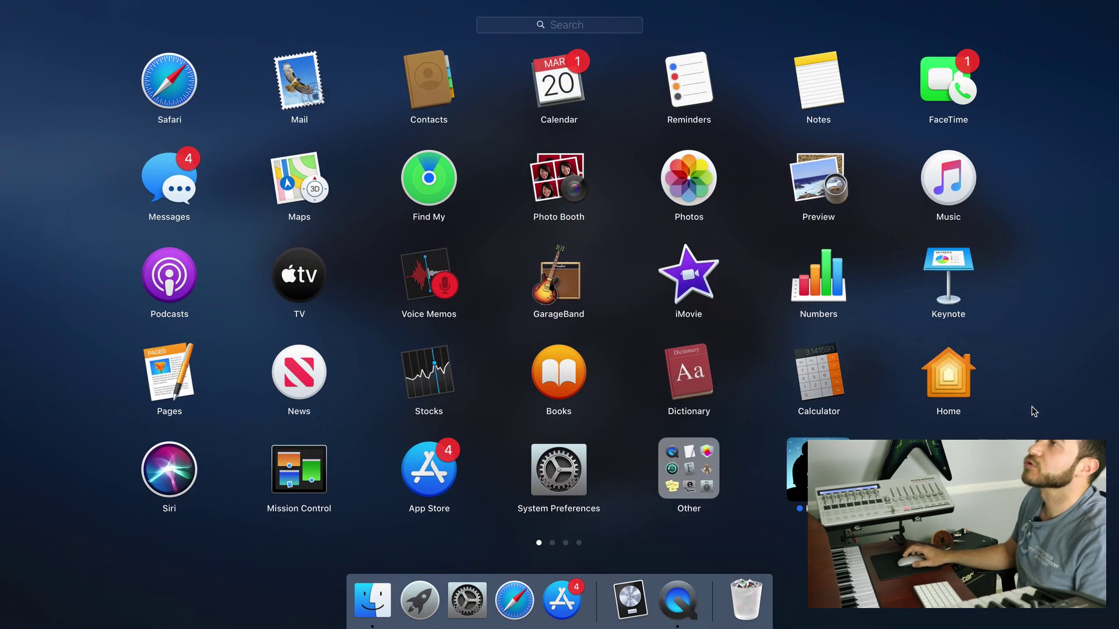
click(693, 464)
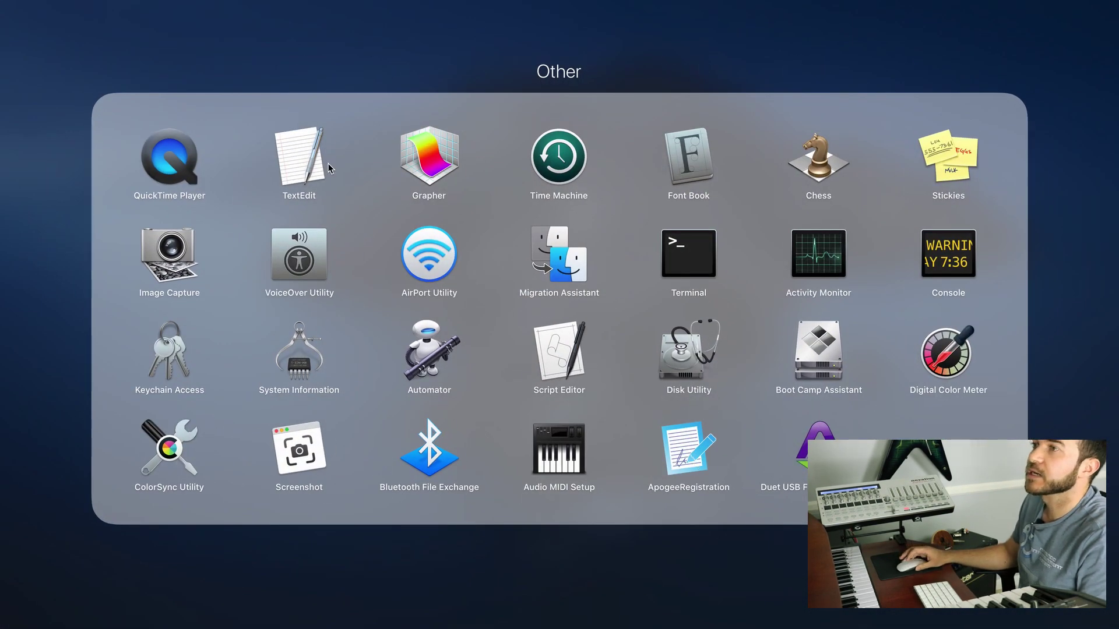
click(555, 453)
drag(654, 148, 668, 129)
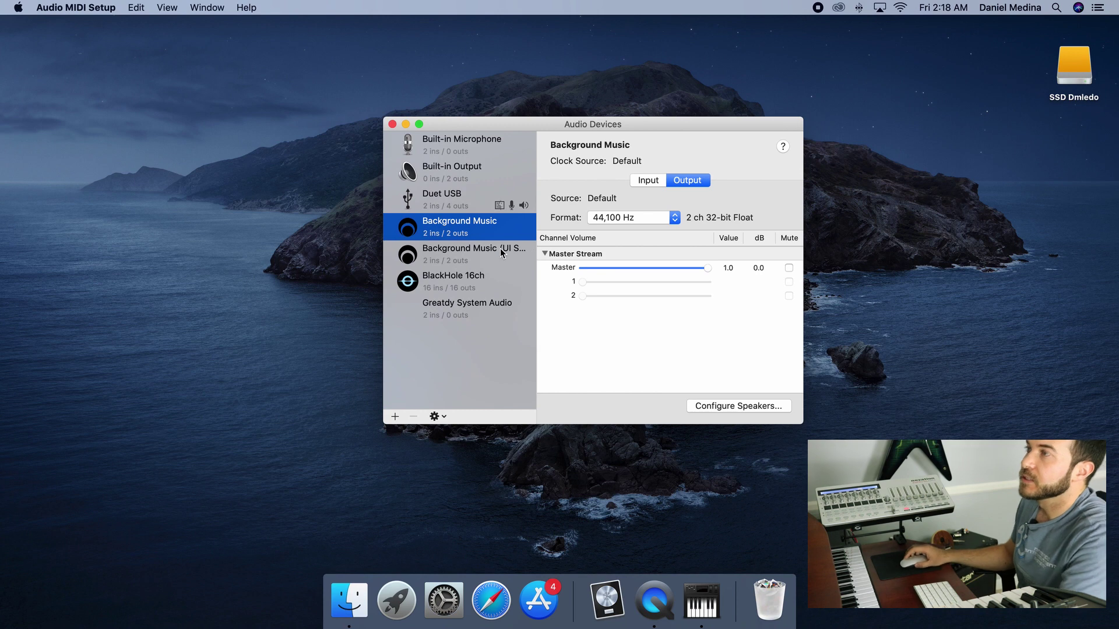
drag(496, 127, 492, 176)
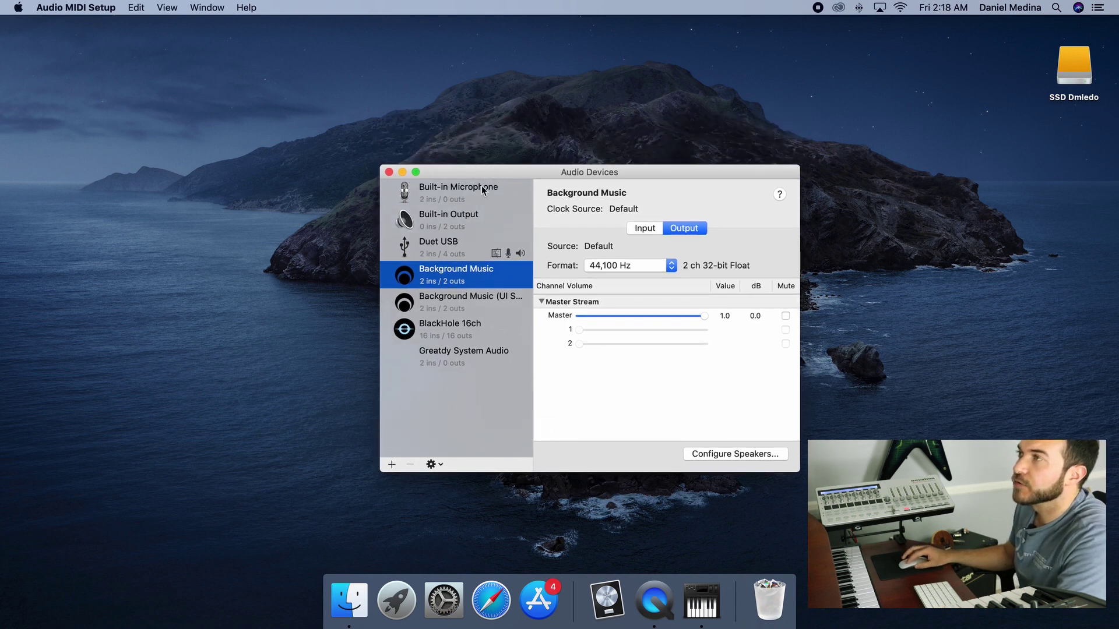
click(452, 245)
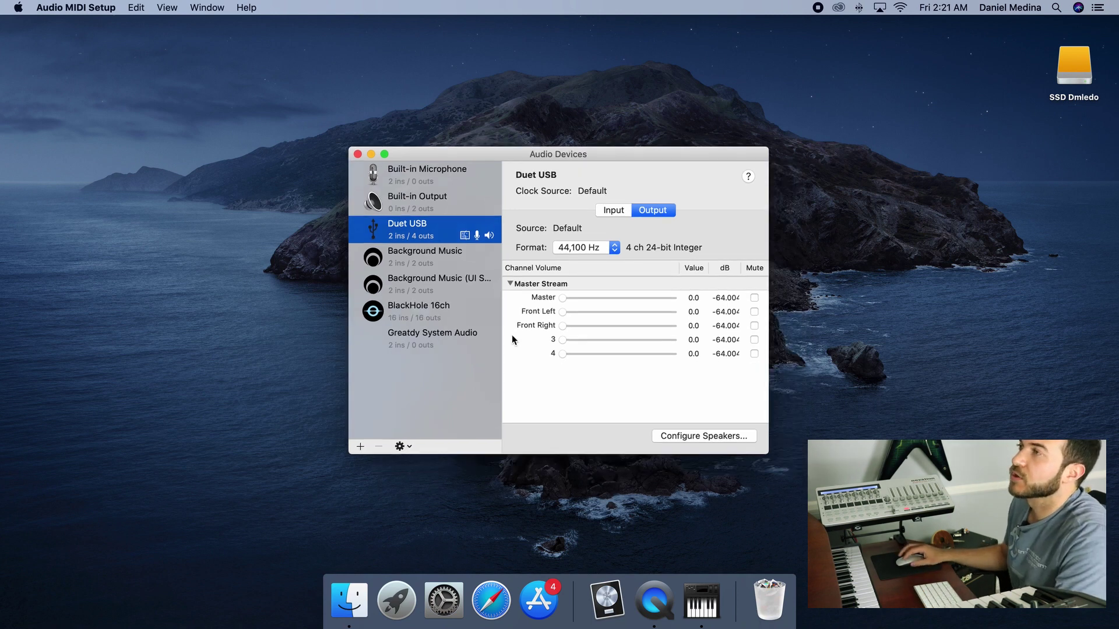
Create a multi-output device and include Background Music in it alongside Duet USB
click(356, 445)
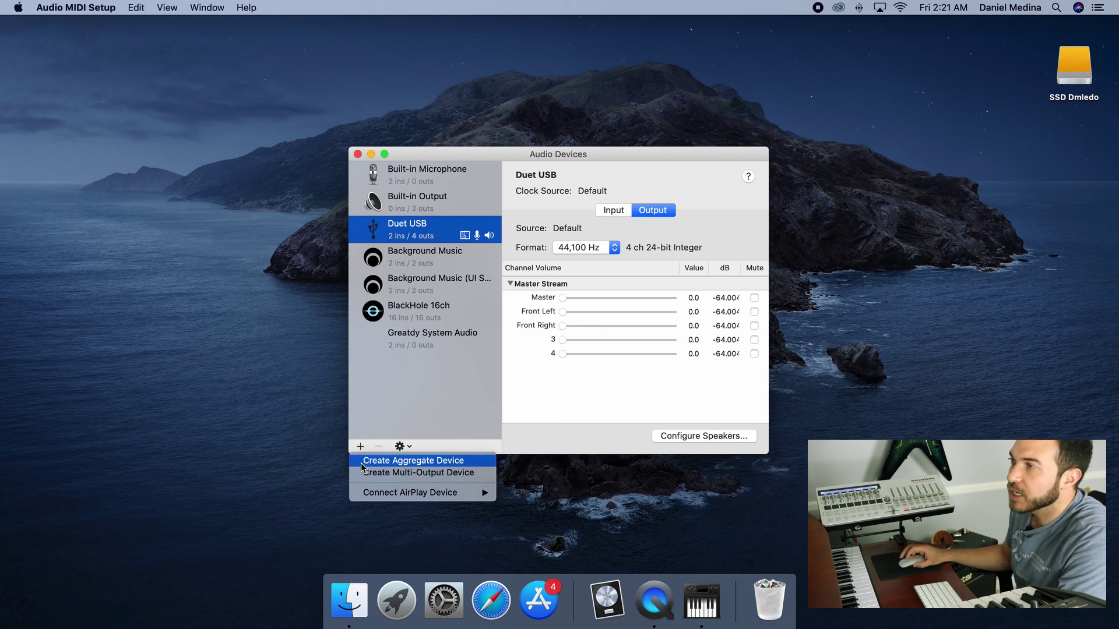
click(453, 477)
drag(420, 440, 469, 412)
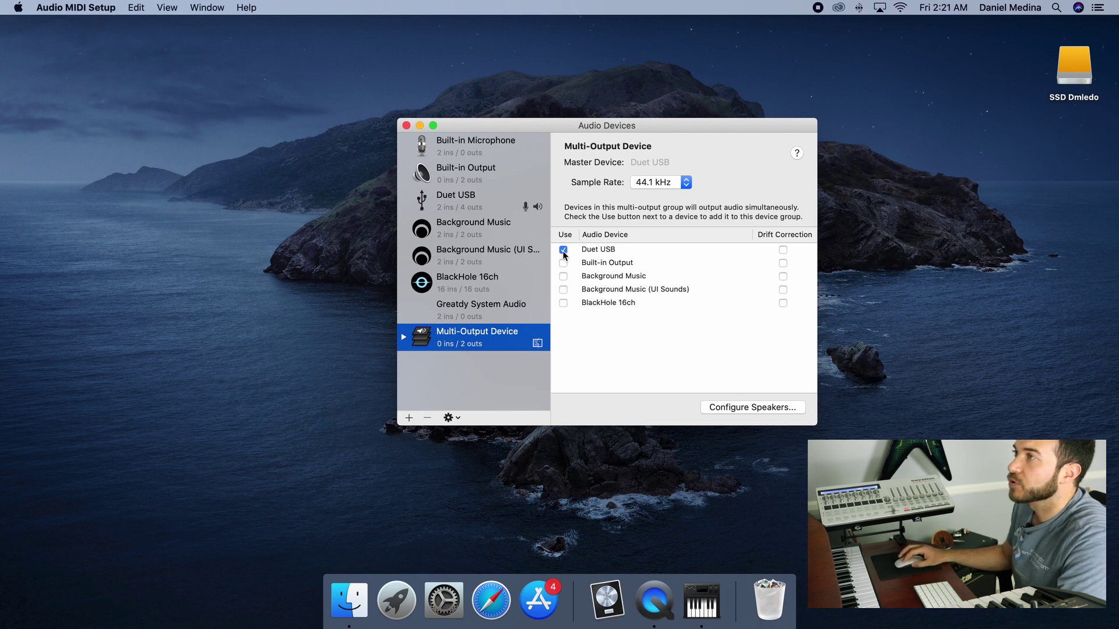
click(563, 276)
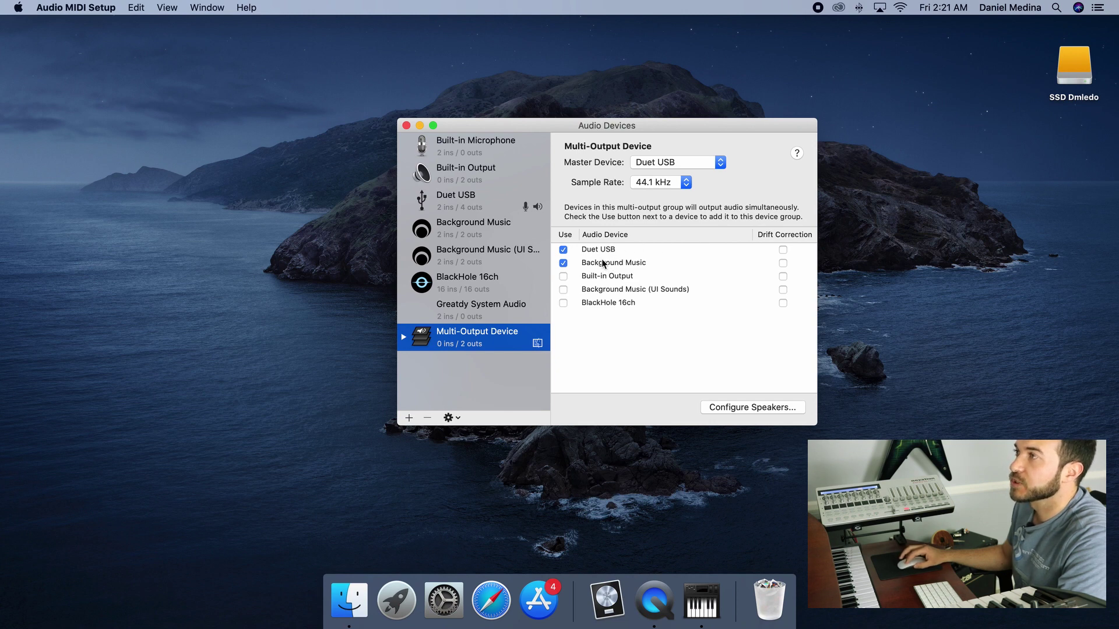
drag(710, 133, 687, 149)
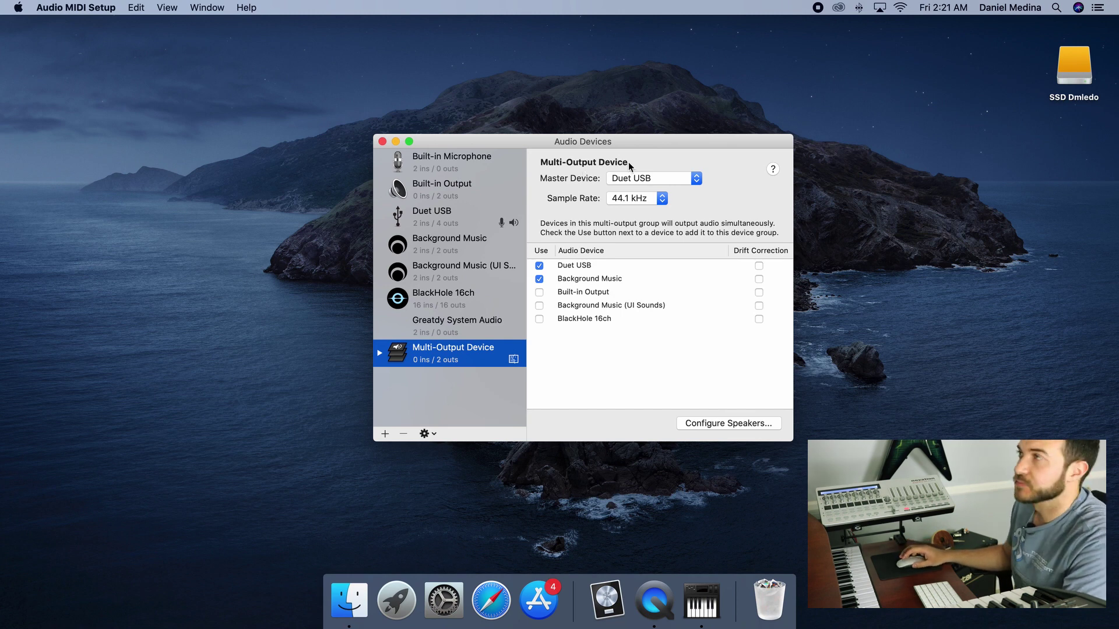
drag(643, 154, 623, 178)
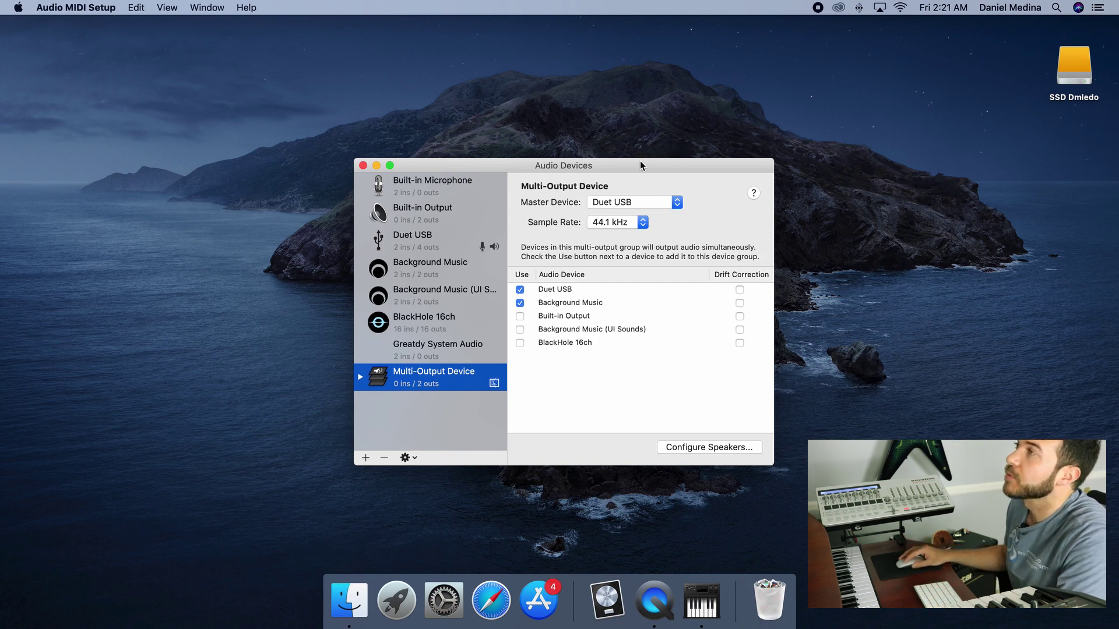
drag(640, 160, 630, 133)
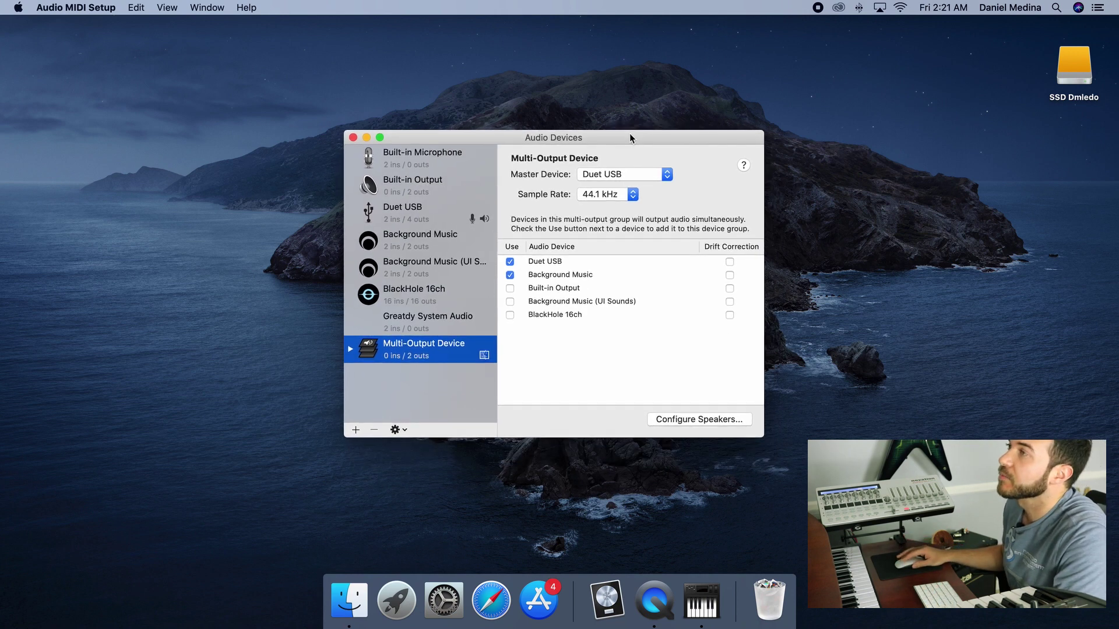
Try Built-in Output in place of Duet USB in the multi-output device, and revert to Duet USB alongside Background Music
click(510, 262)
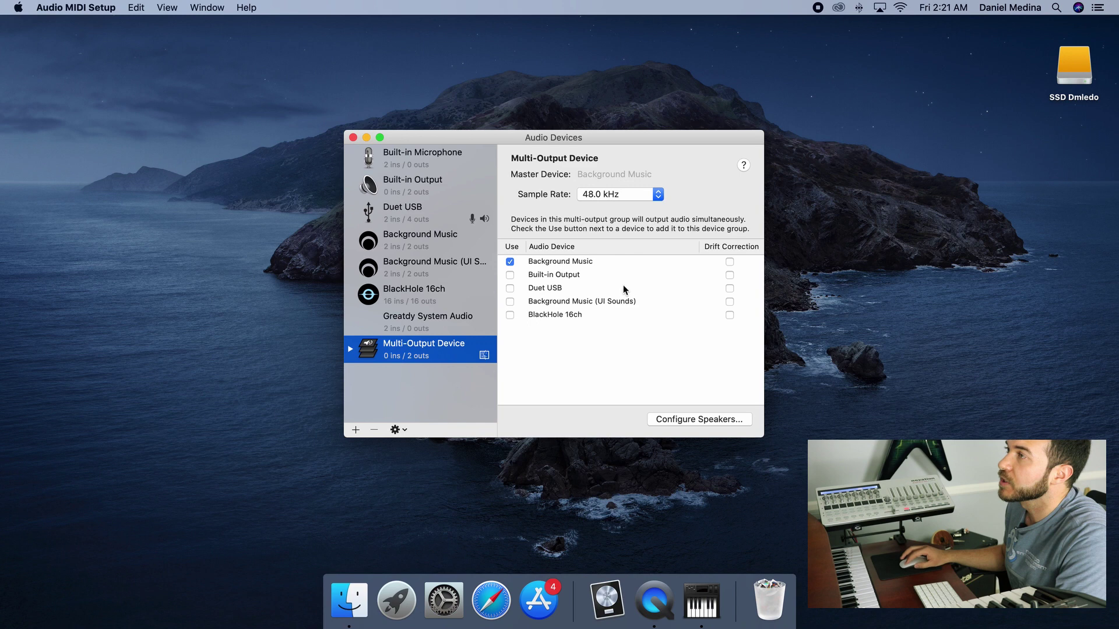
click(510, 276)
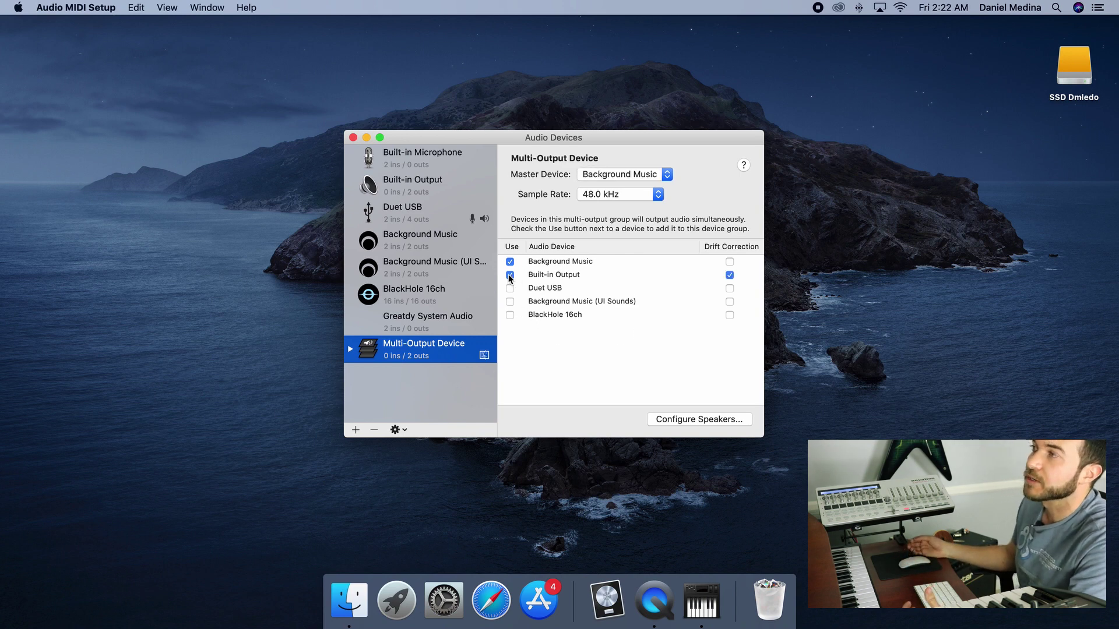
click(509, 277)
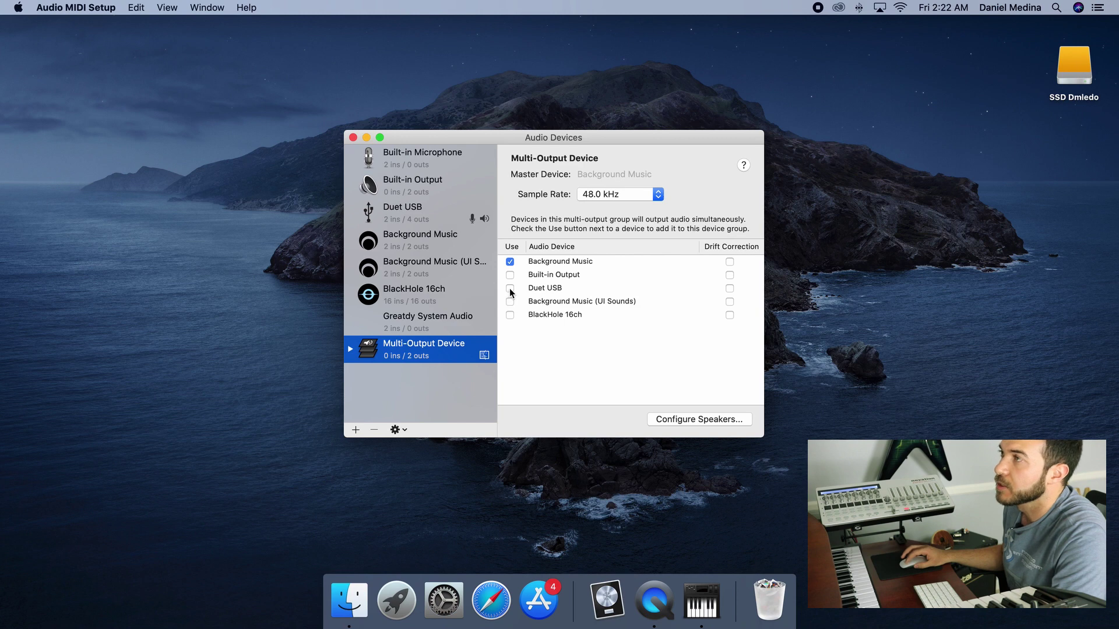
click(511, 289)
Make Duet USB the master device of the multi-output device and close the Audio Devices window
drag(609, 136, 614, 102)
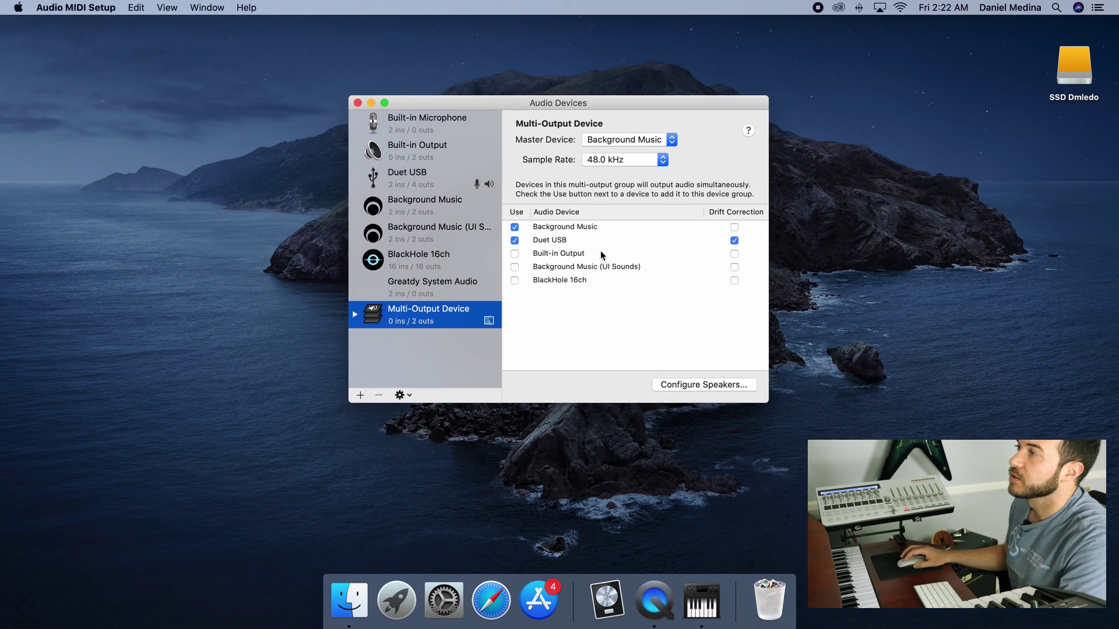
click(665, 140)
click(625, 150)
drag(637, 102, 657, 141)
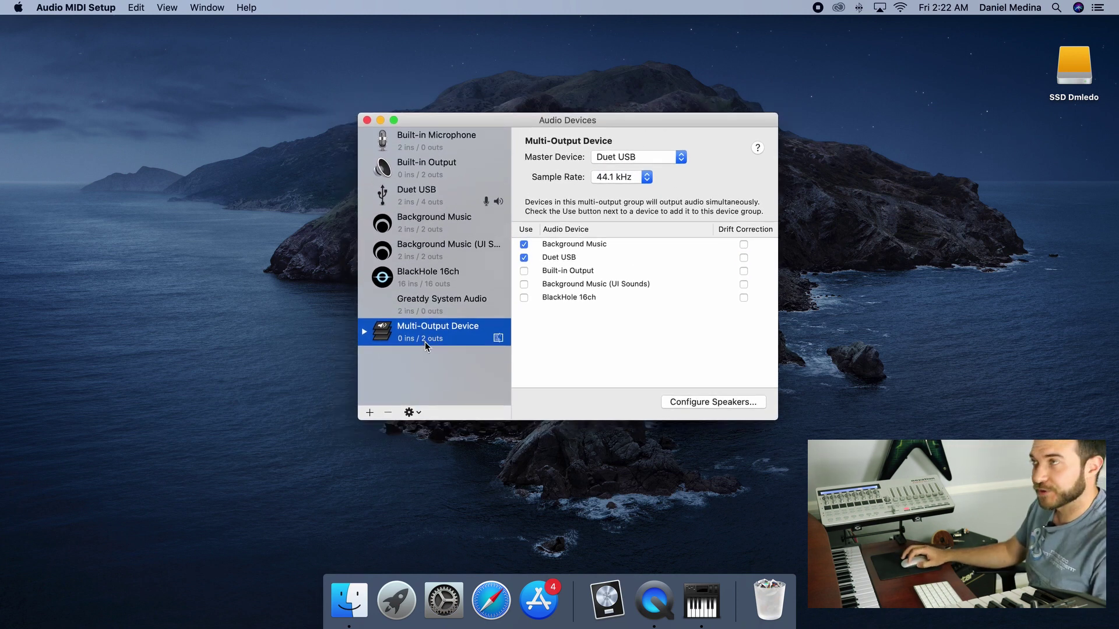
click(367, 120)
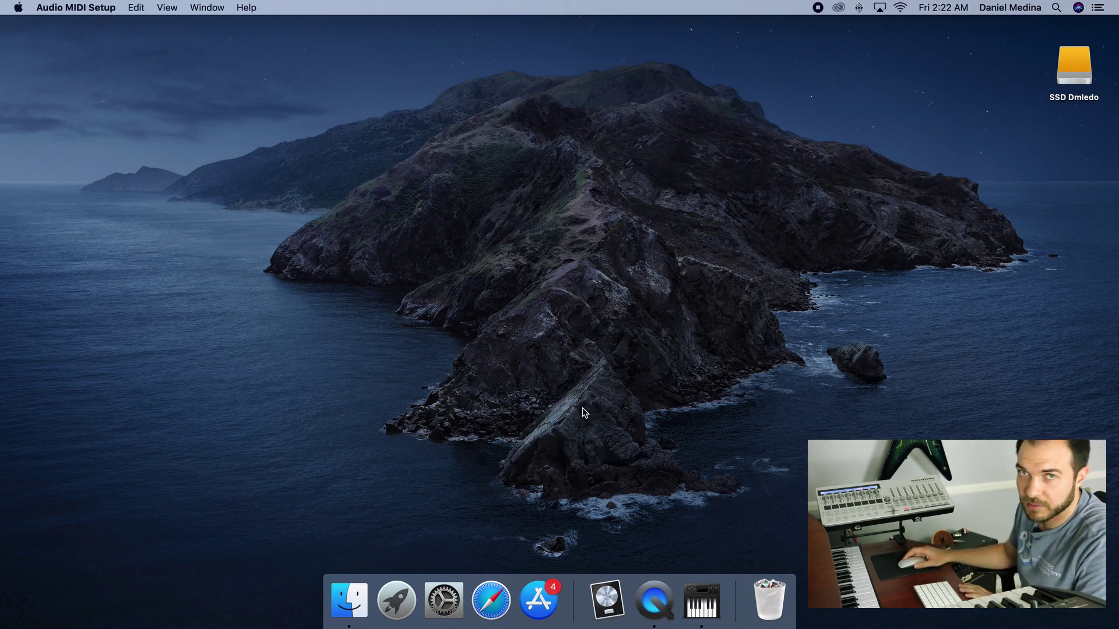
Open System Preferences and bring up the list of sound output devices
click(490, 376)
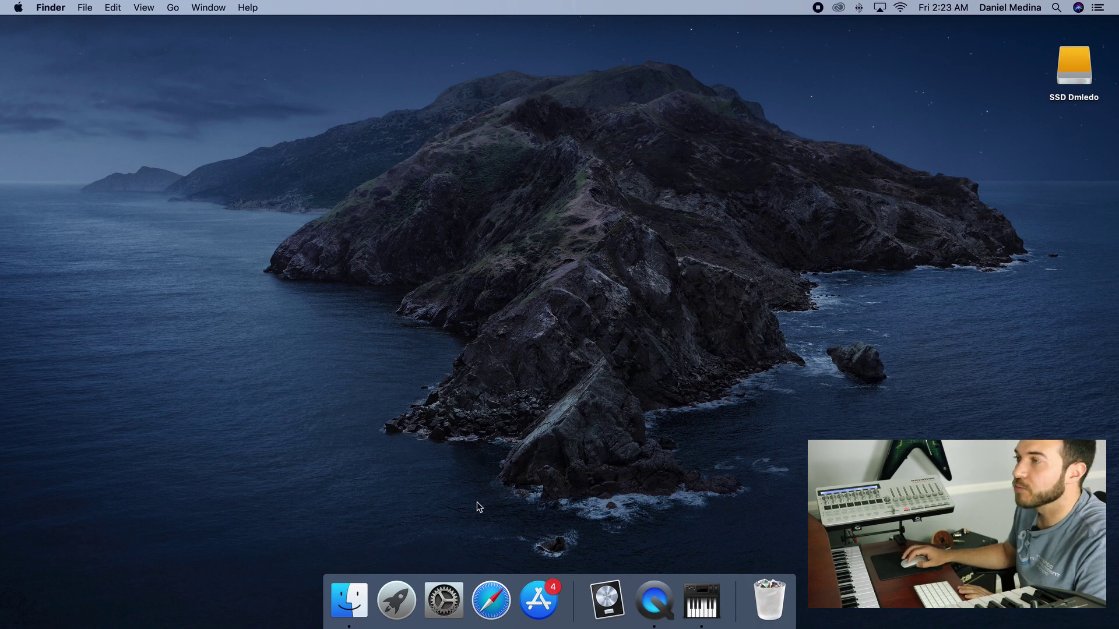
click(443, 600)
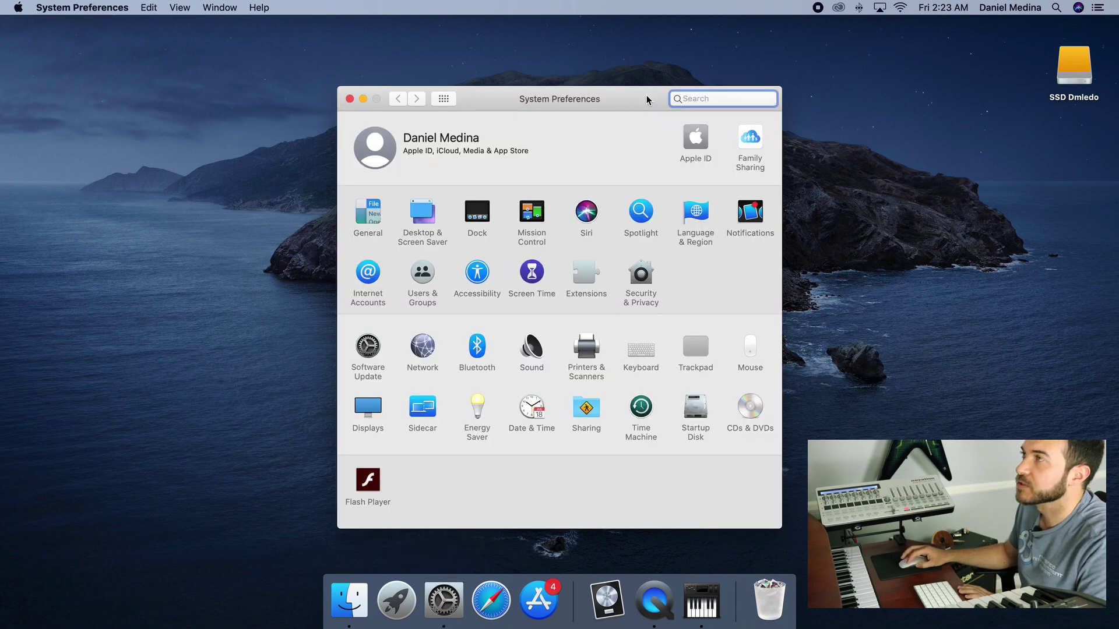
drag(646, 100, 661, 83)
click(548, 335)
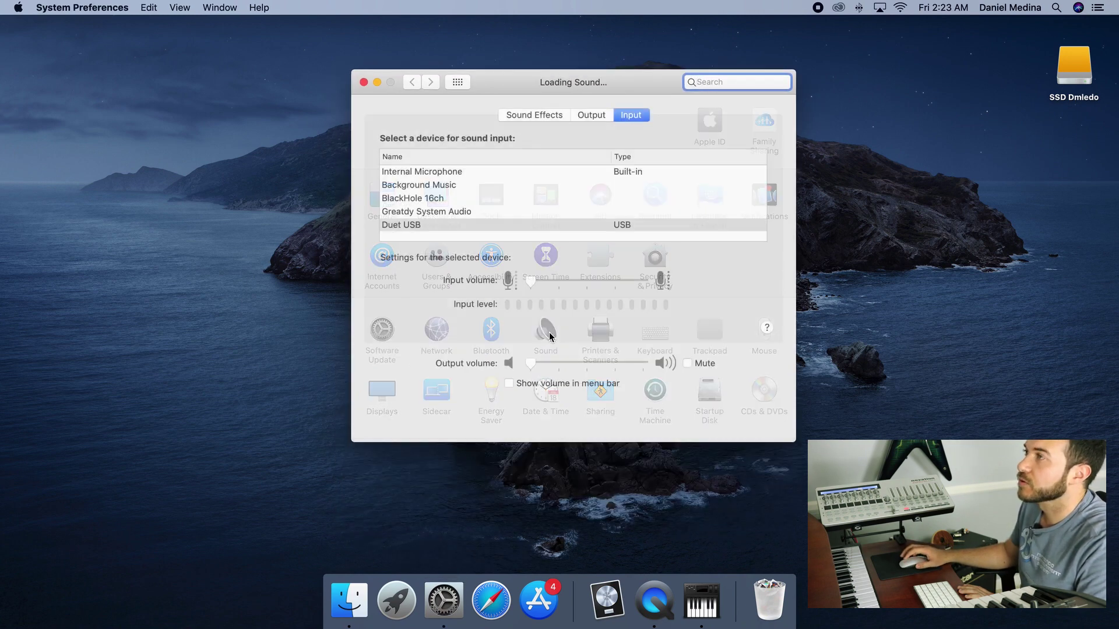
click(620, 65)
click(594, 117)
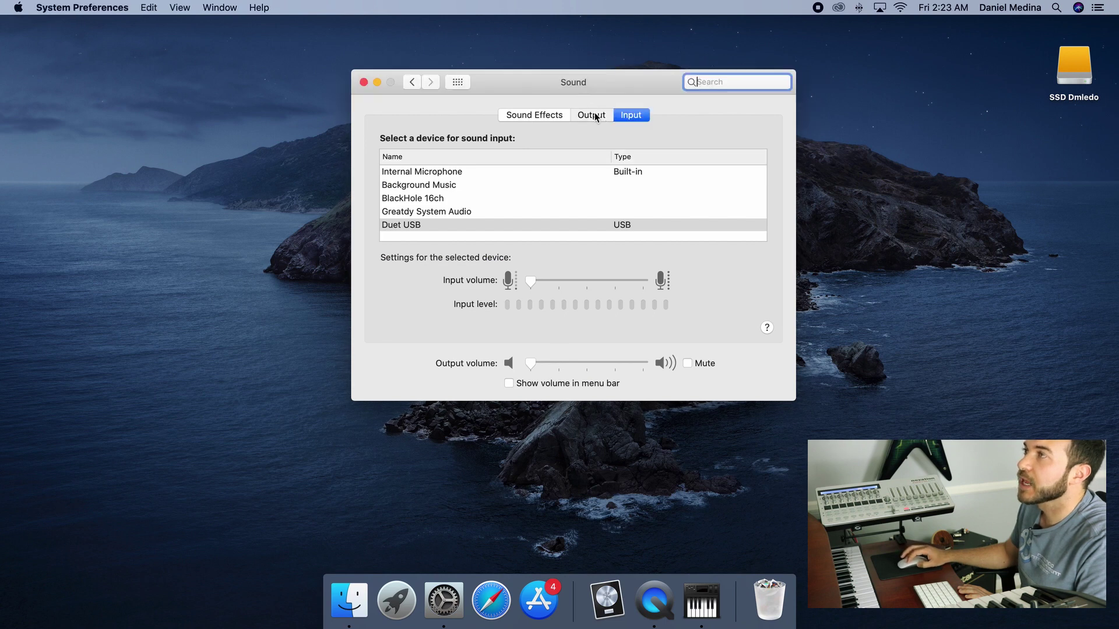
drag(620, 82, 624, 69)
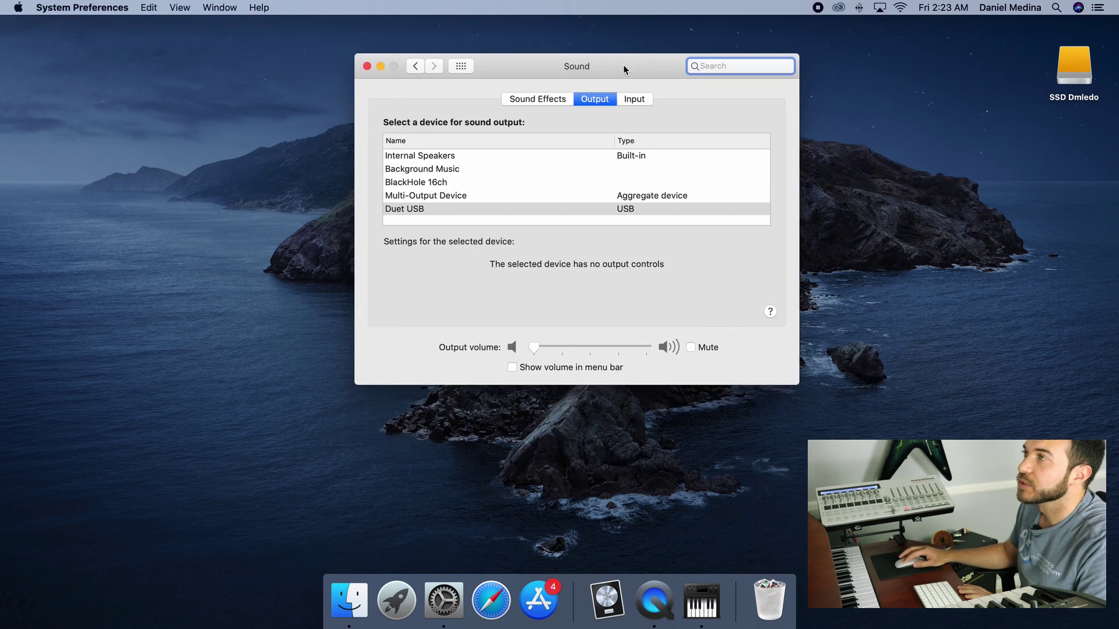
Set the Mac's sound output to Multi-Output Device and close System Preferences
click(409, 210)
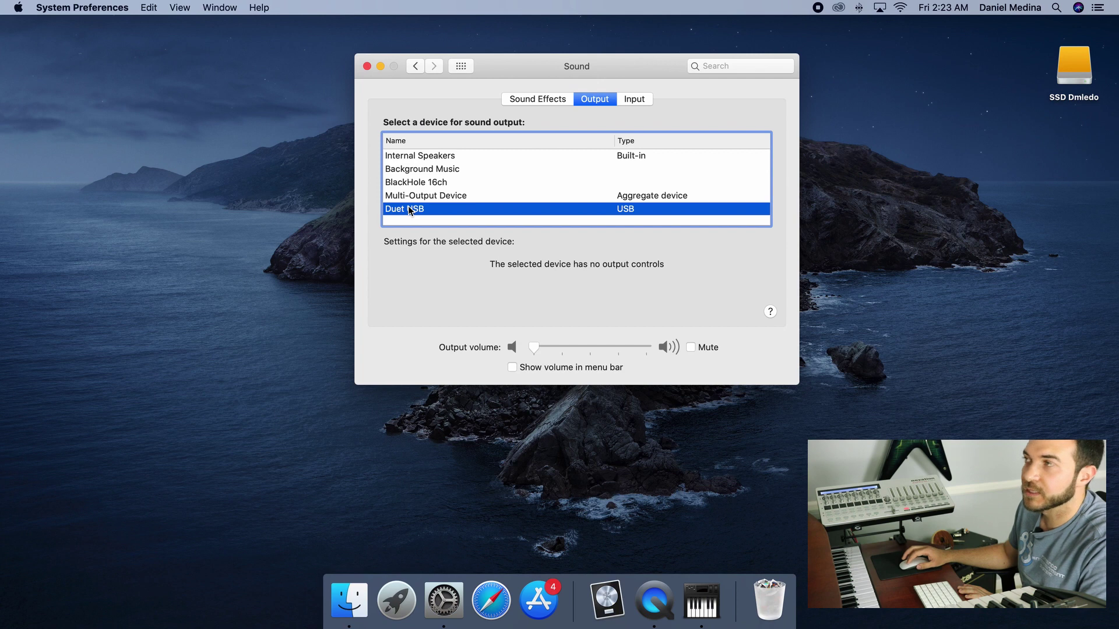
click(449, 197)
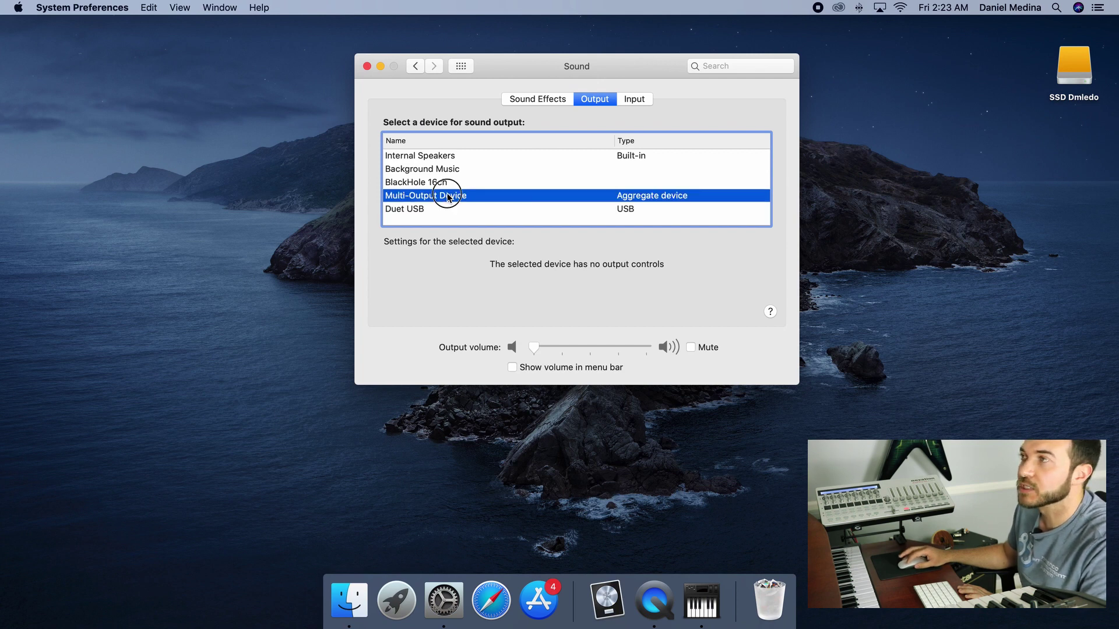
drag(570, 67, 566, 72)
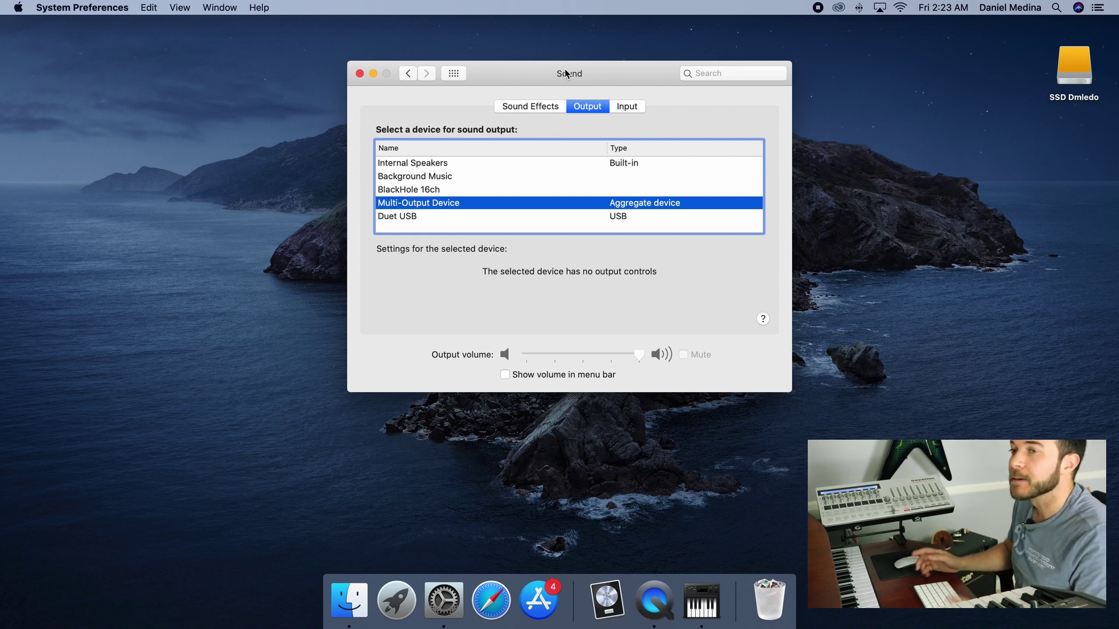
click(360, 74)
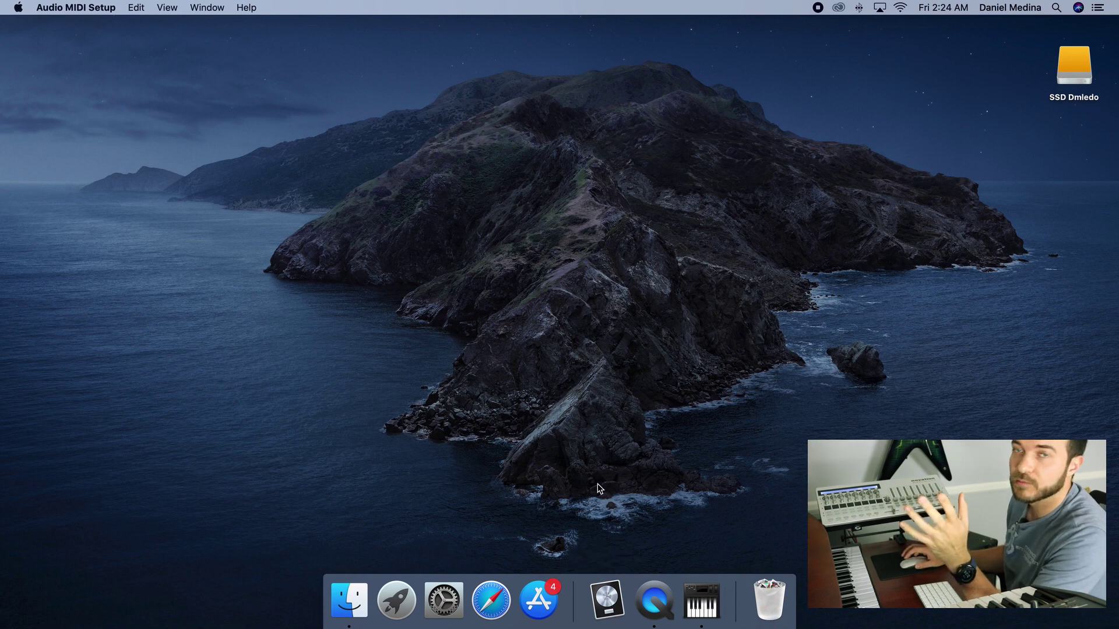
Launch Logic Pro X and open its audio device preferences
click(607, 597)
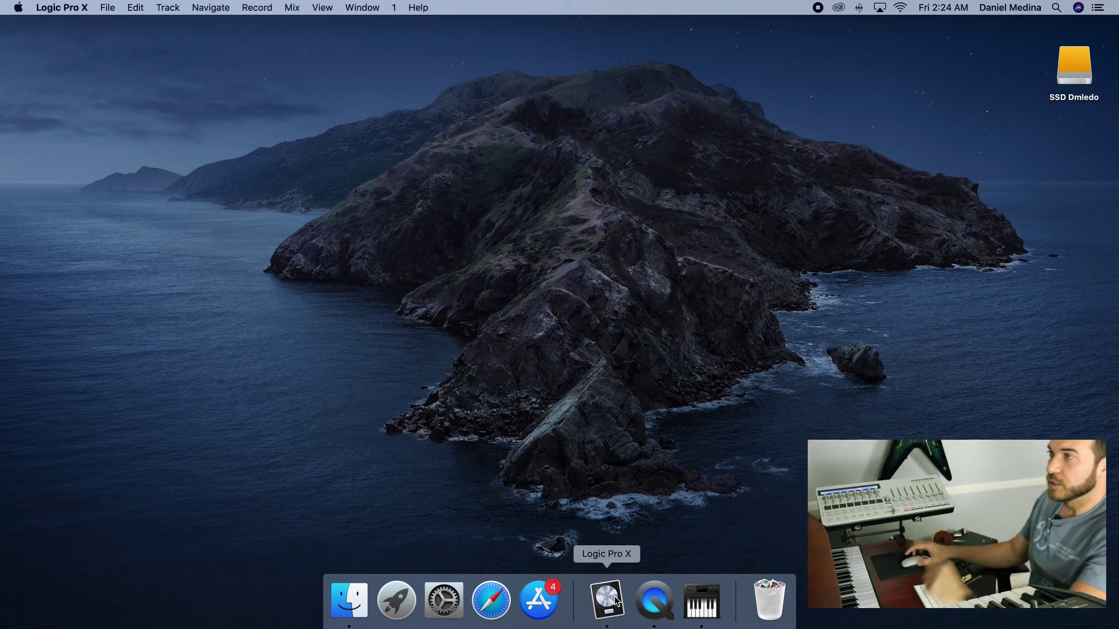
click(67, 9)
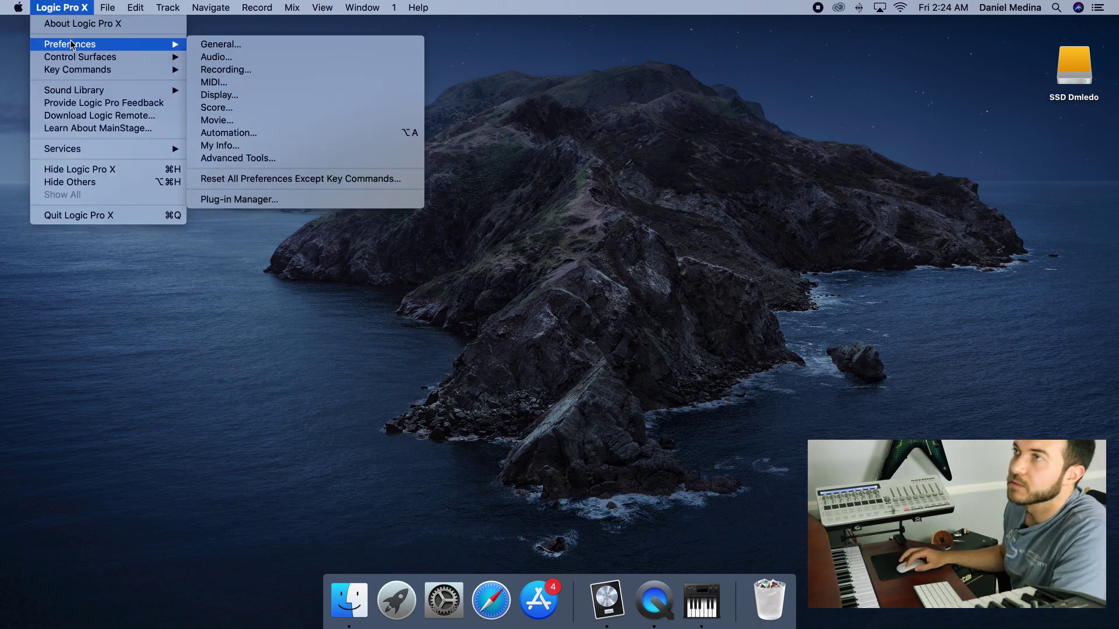
mouse_move(98, 47)
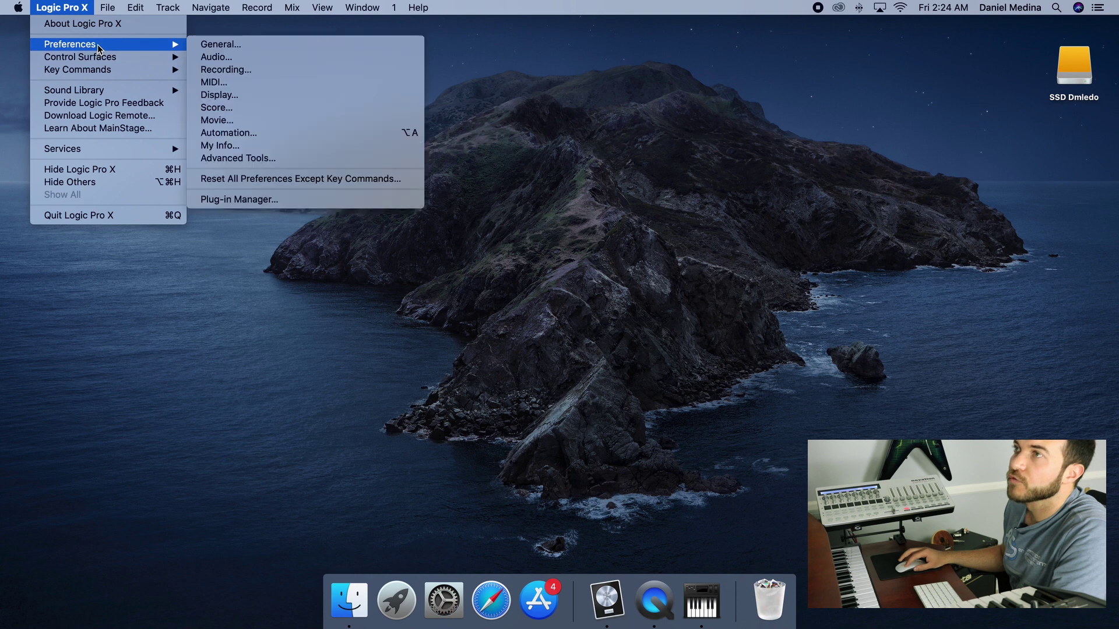
click(234, 57)
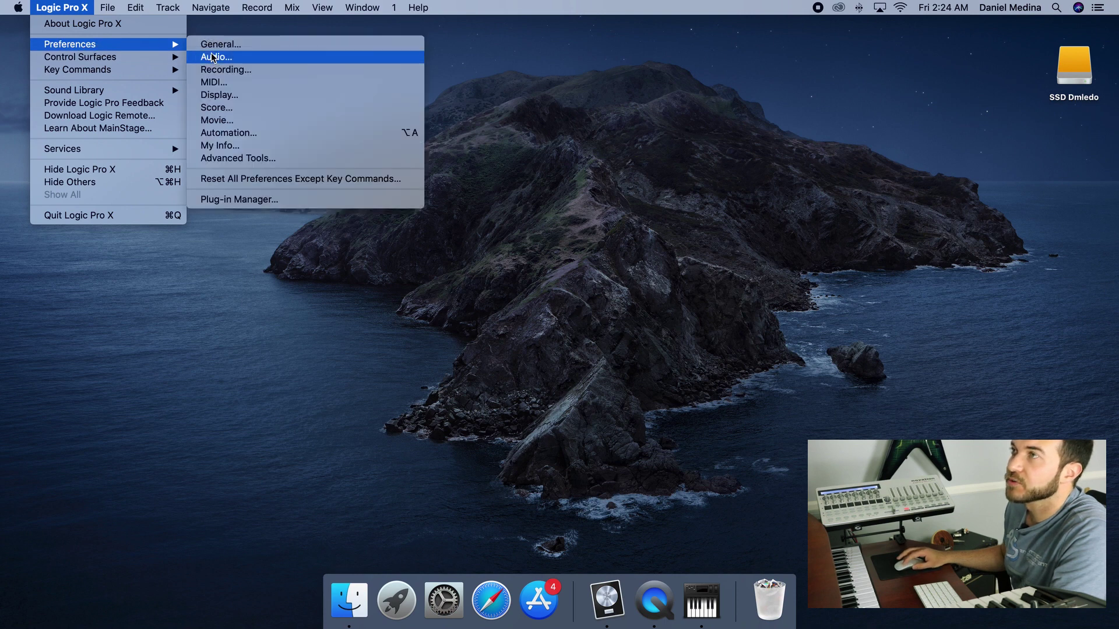
drag(411, 29, 481, 34)
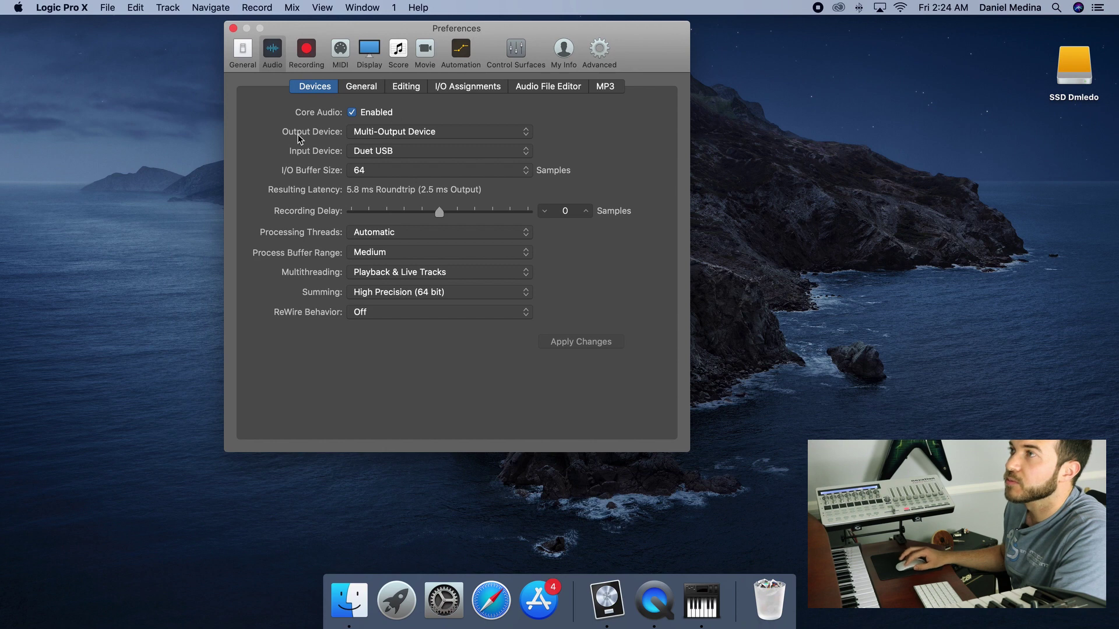
Review the available output devices in Logic's audio preferences and switch the output device to Duet USB
click(456, 133)
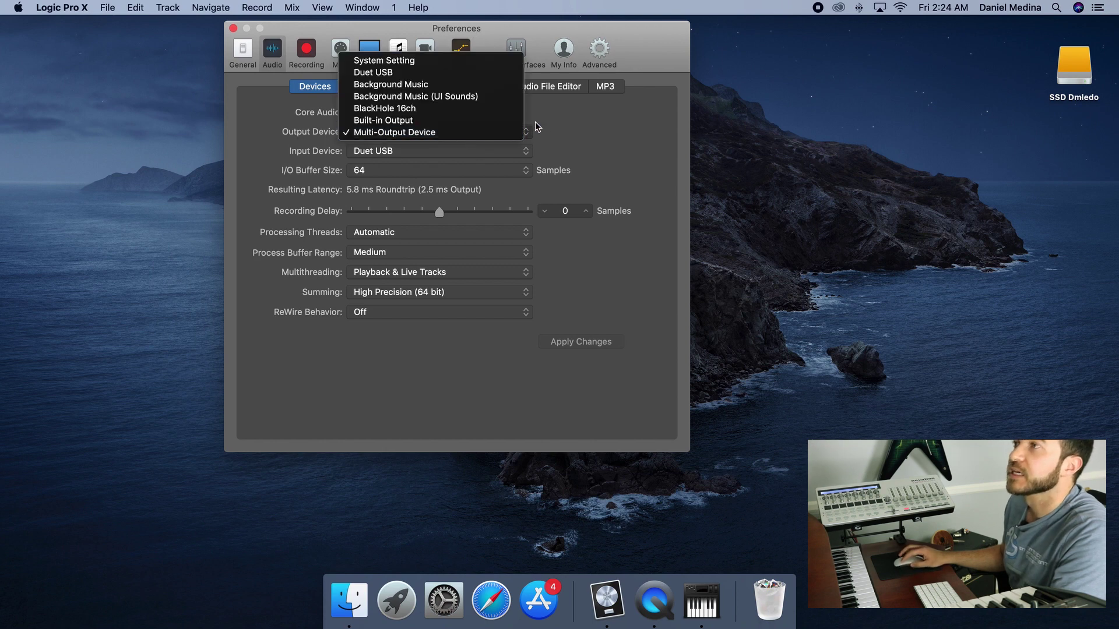
click(457, 131)
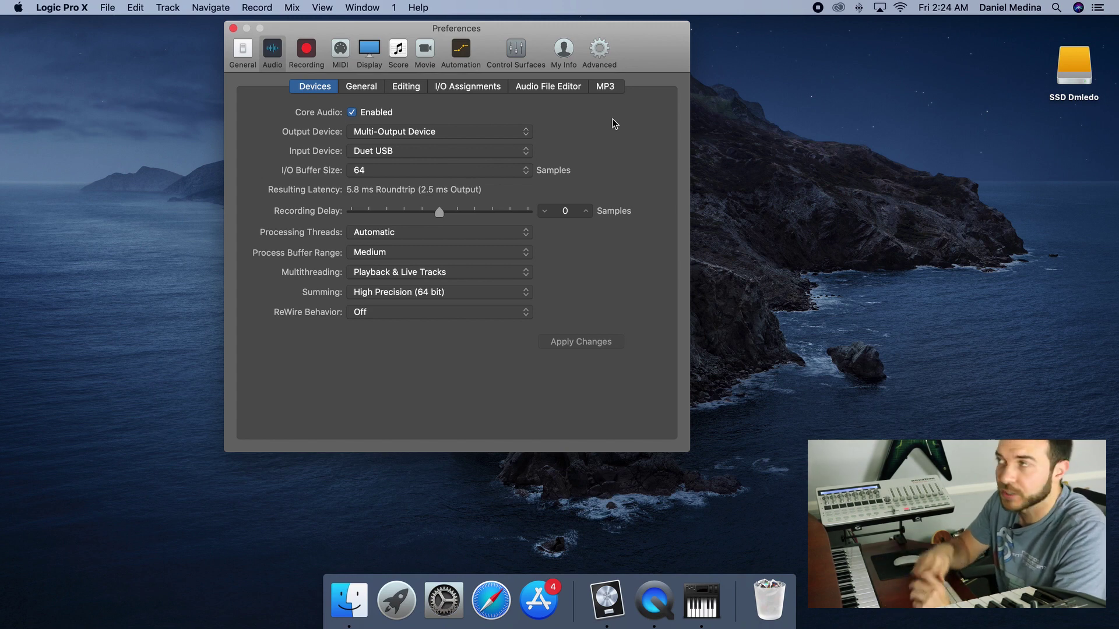
click(463, 136)
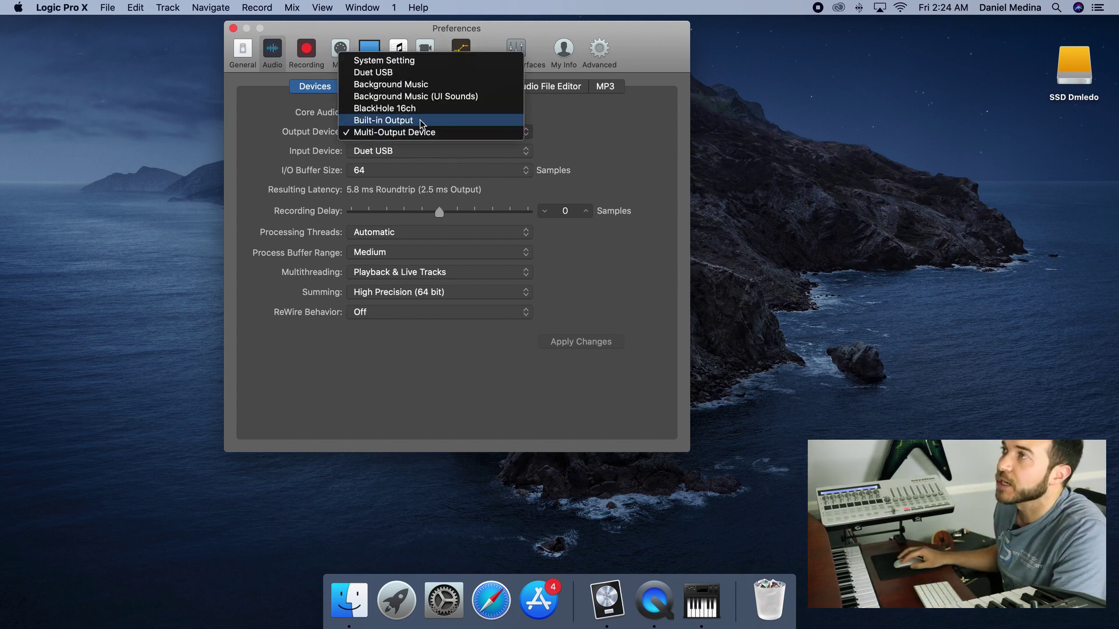
click(415, 72)
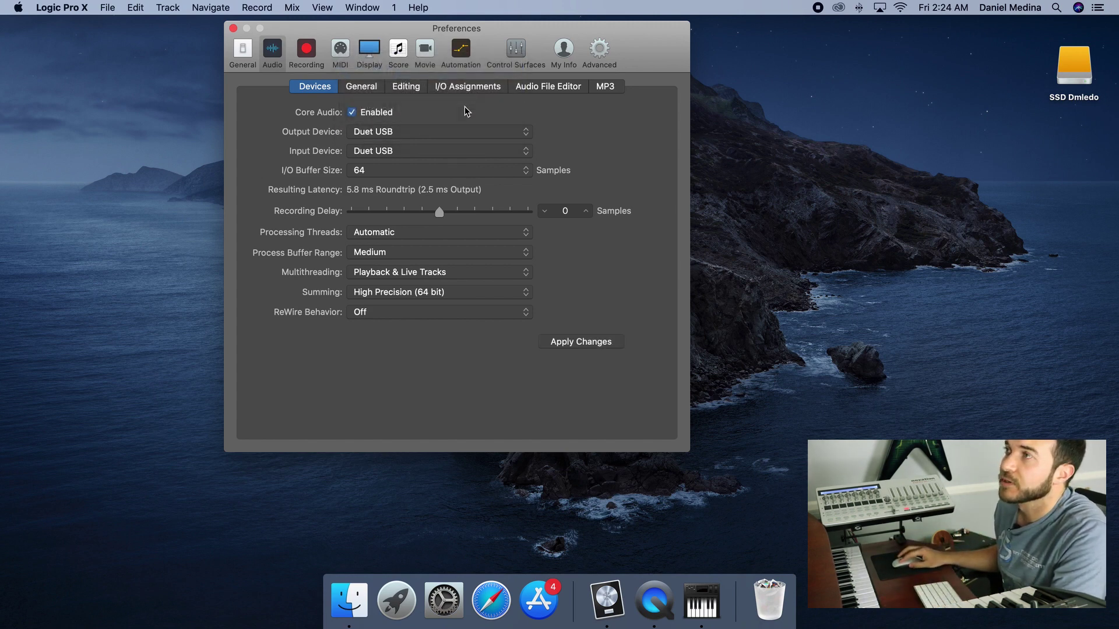
Set Logic's output device to Multi-Output Device and close the preferences
click(490, 133)
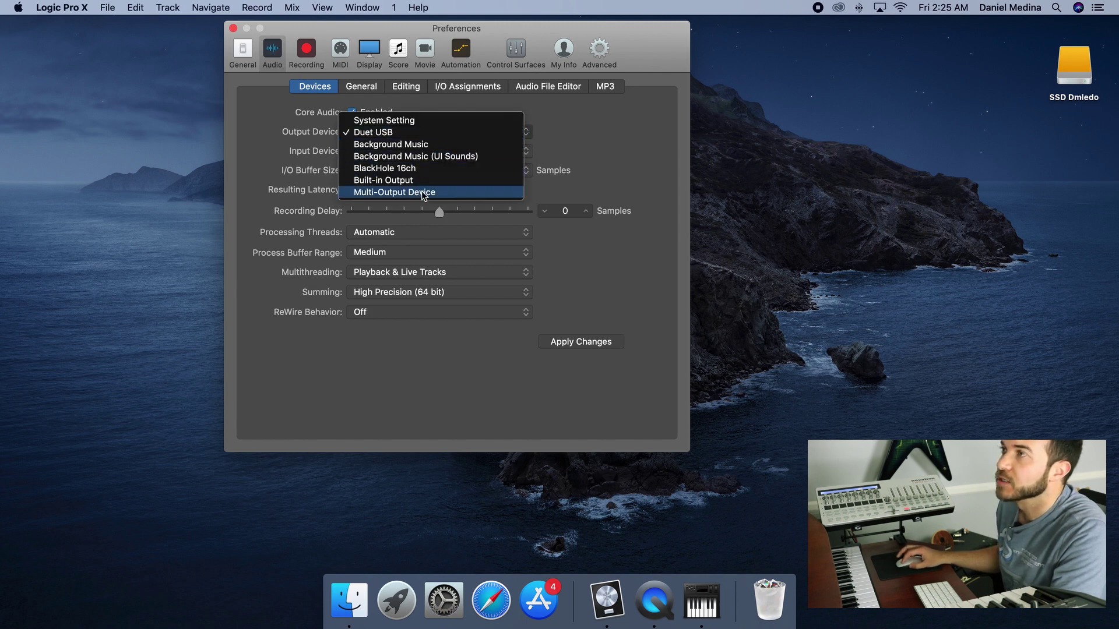
click(424, 193)
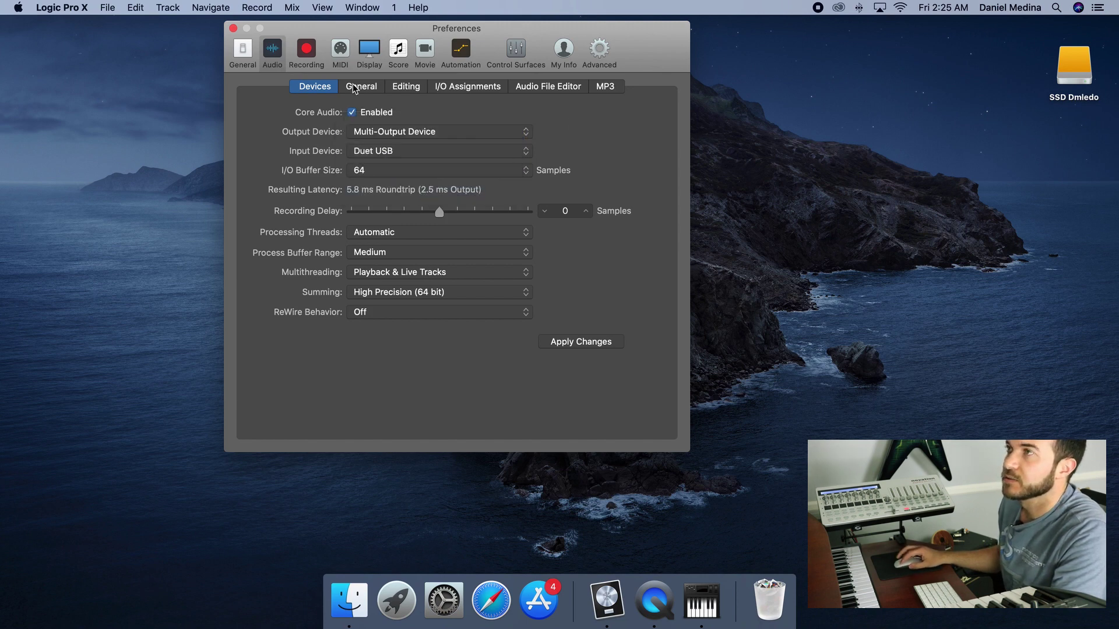
click(233, 28)
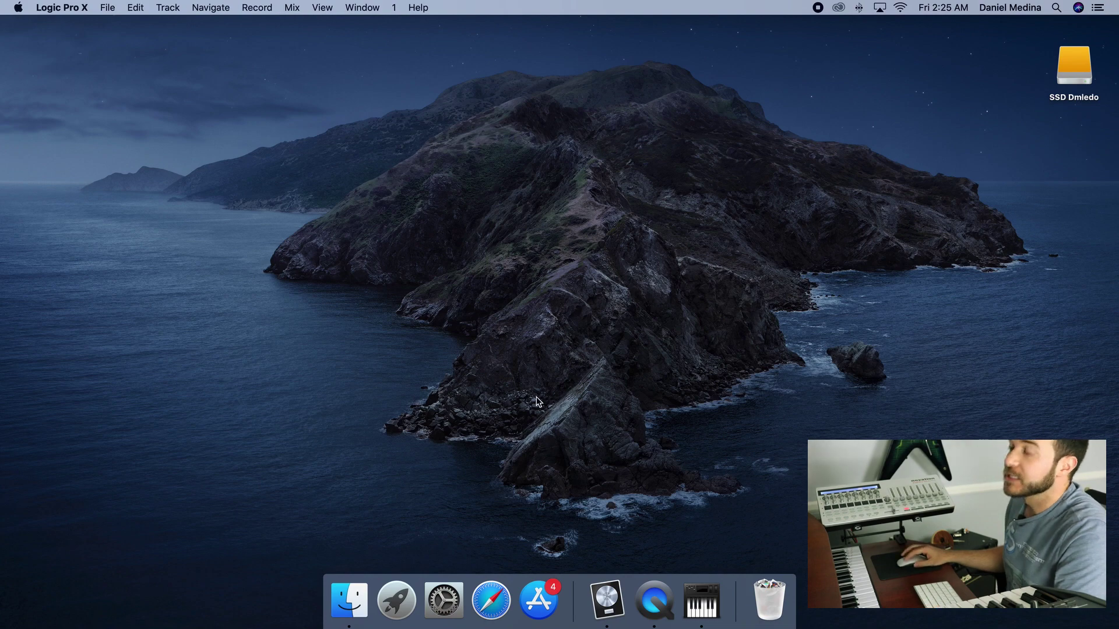
Launch QuickTime Player from Launchpad's Other folder and dismiss its file-opening dialog
key(F4)
click(405, 64)
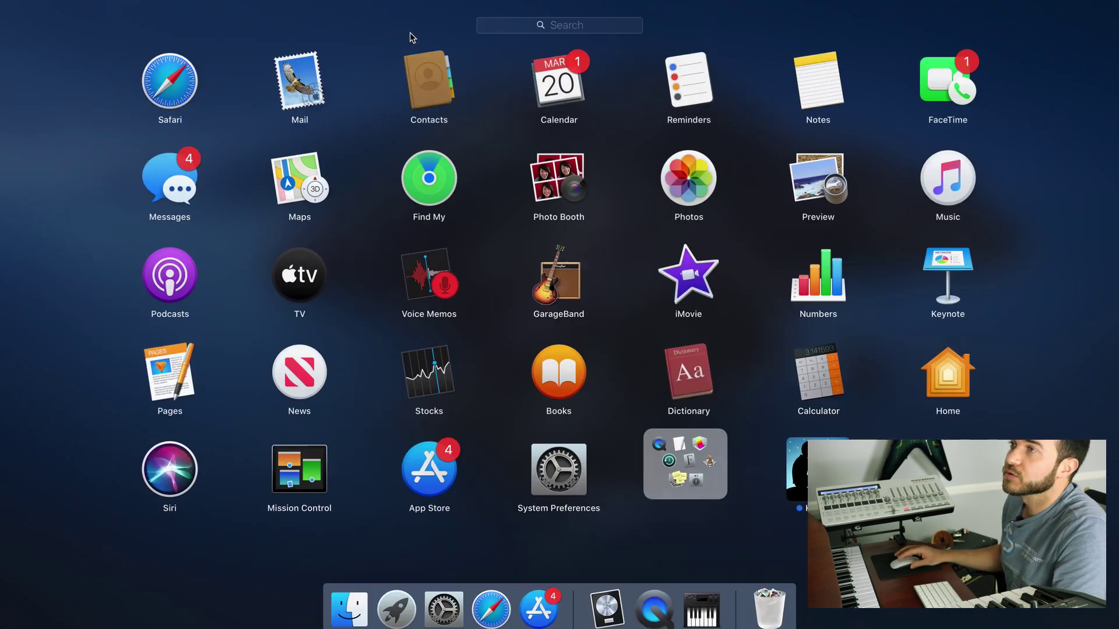
click(686, 466)
click(173, 149)
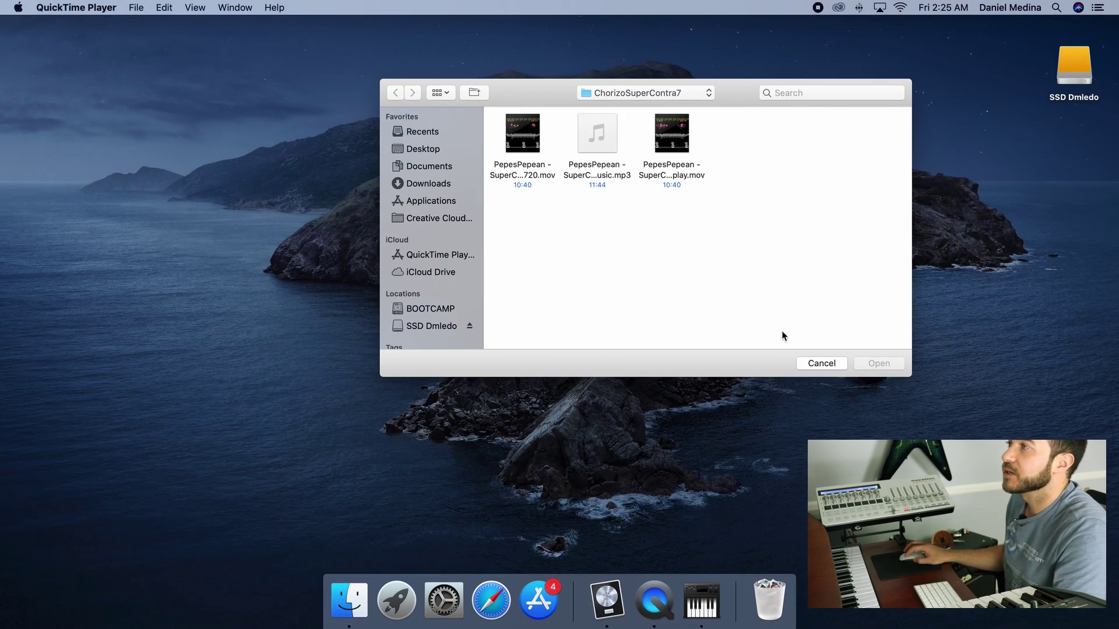
click(814, 364)
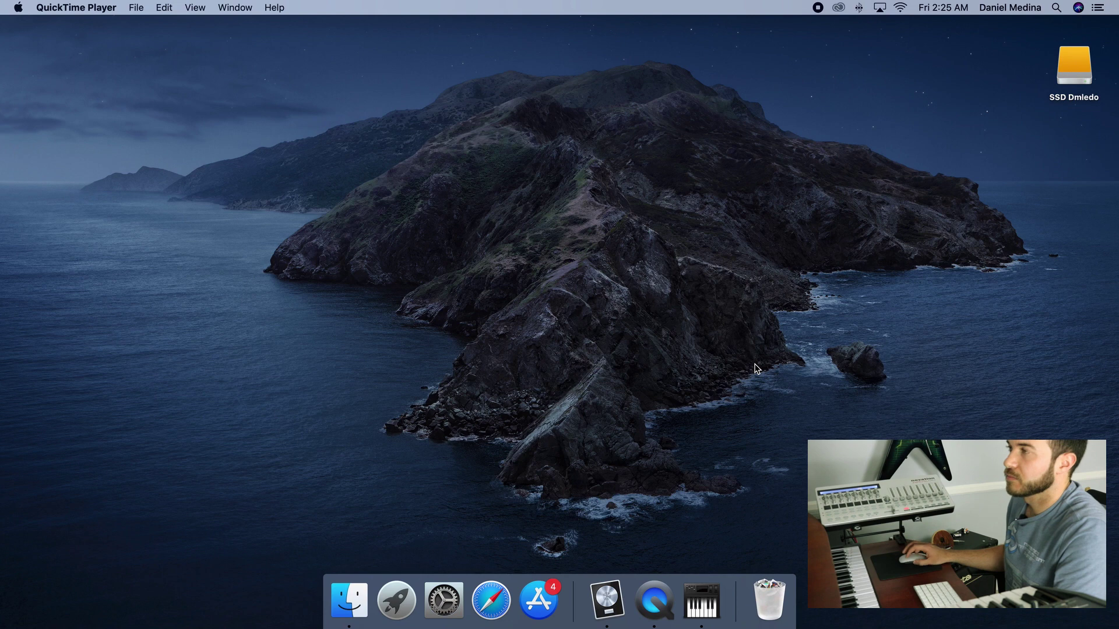
Examine QuickTime Player's recording commands, including New Screen Recording
click(82, 8)
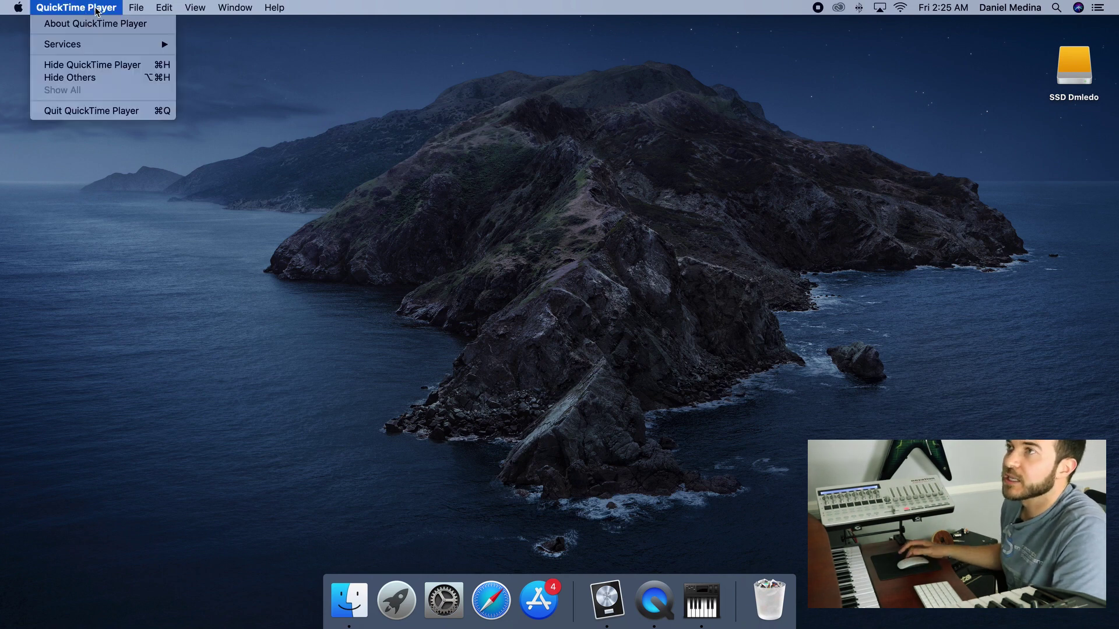
mouse_move(135, 8)
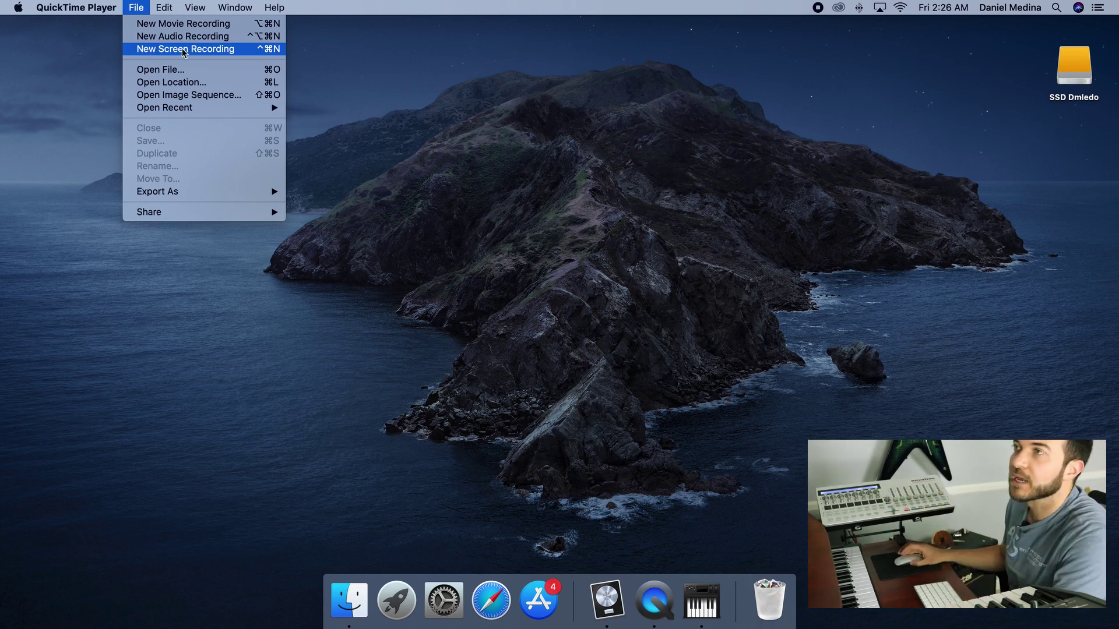
click(143, 10)
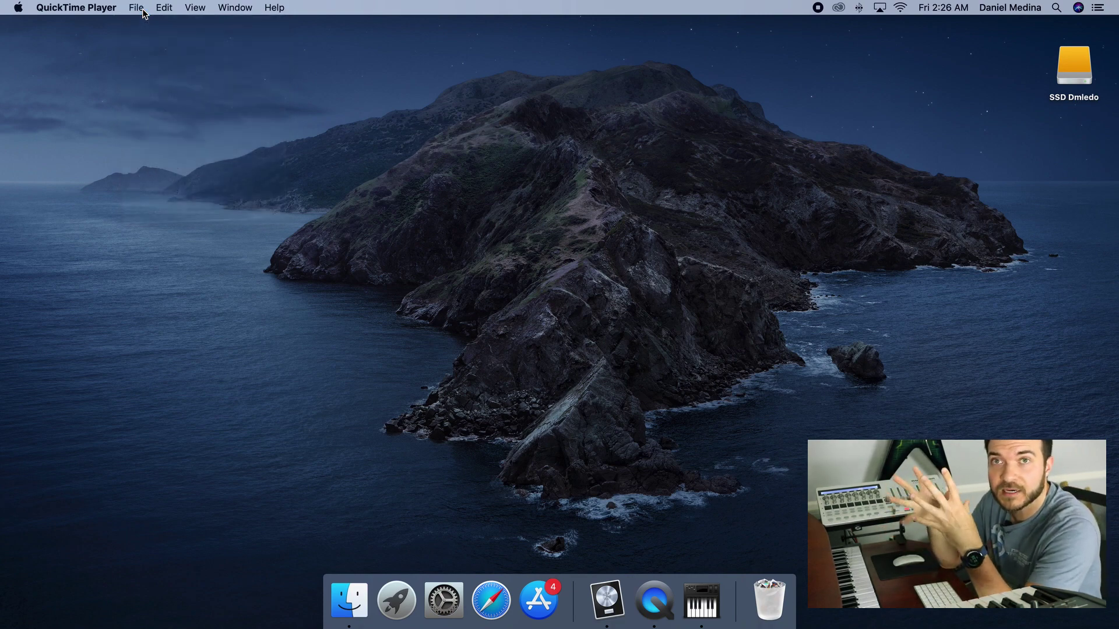
key(ctrl+super+n)
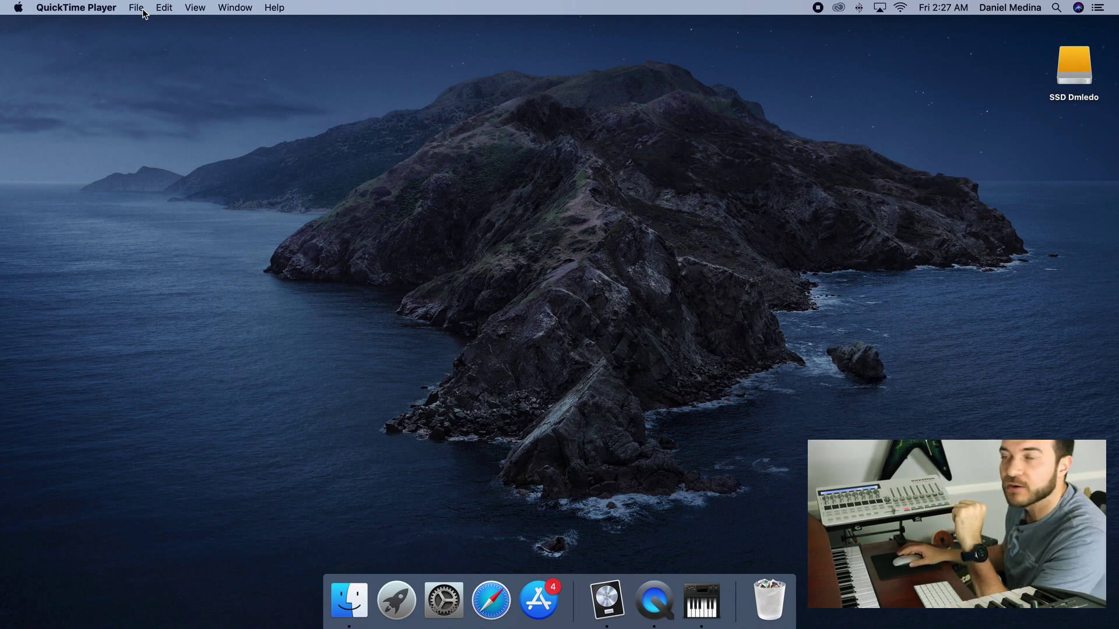
Switch to Audio MIDI Setup and create an aggregate device named "Grabacion de pantalla"
click(701, 599)
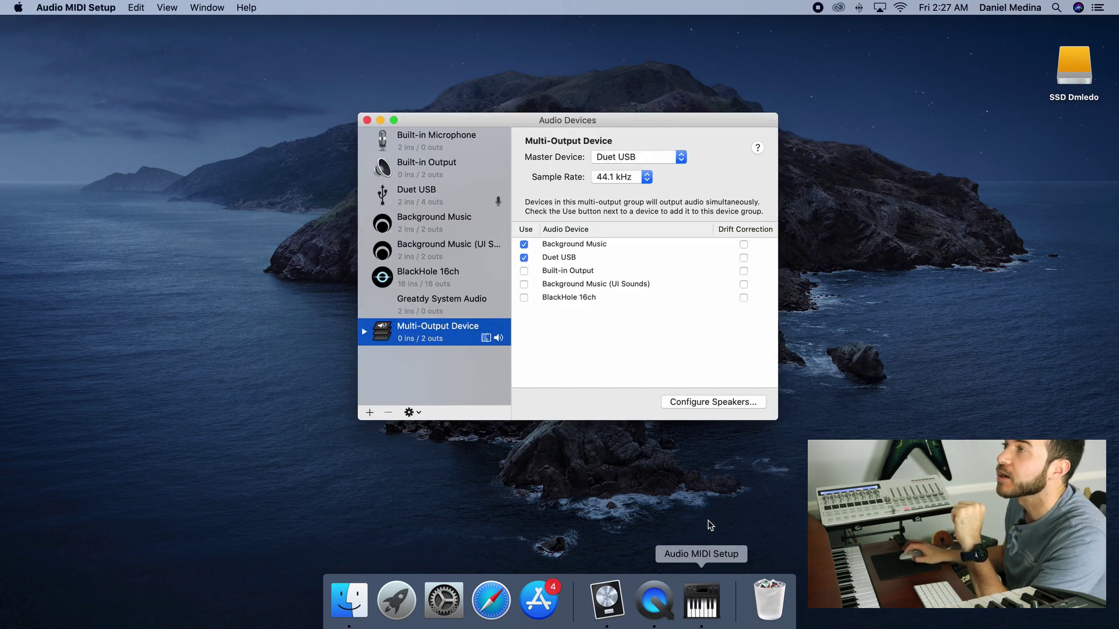
drag(523, 121, 541, 75)
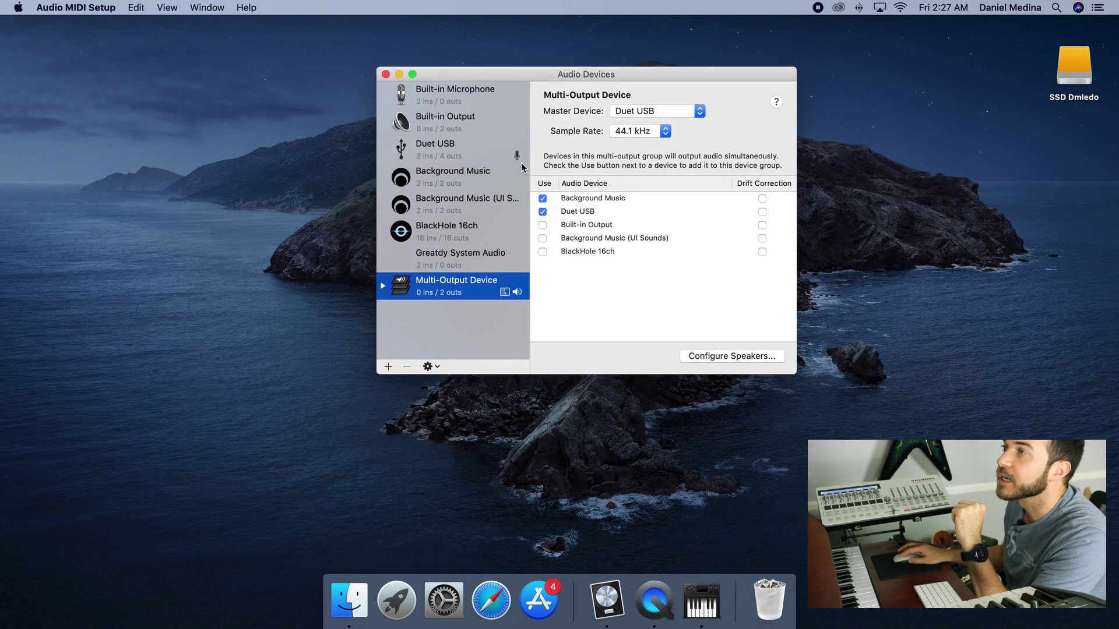
click(388, 367)
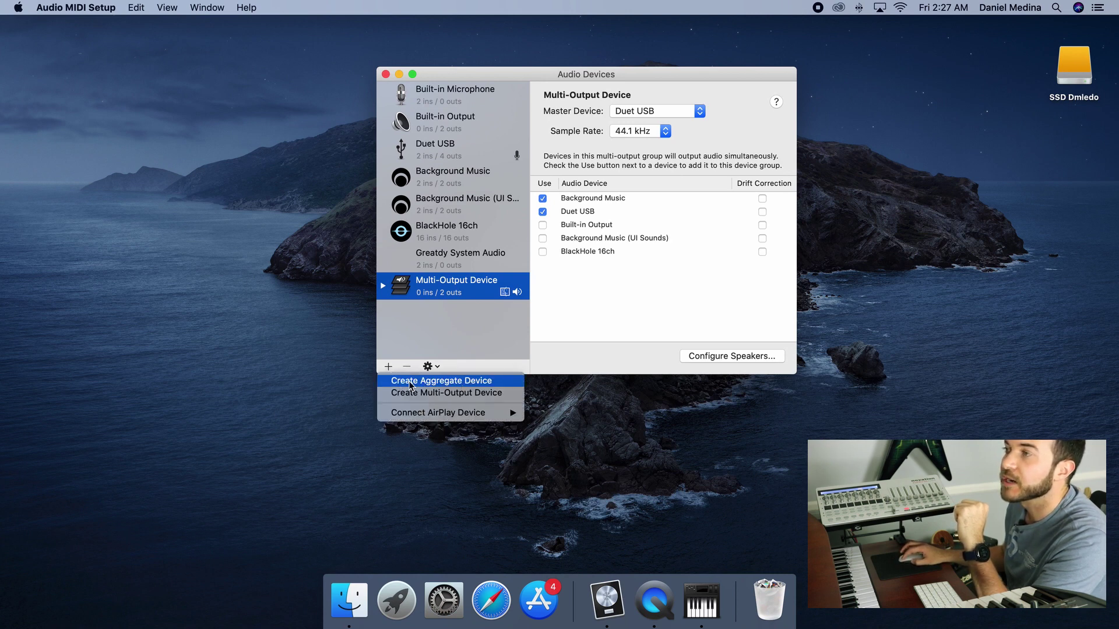
click(437, 382)
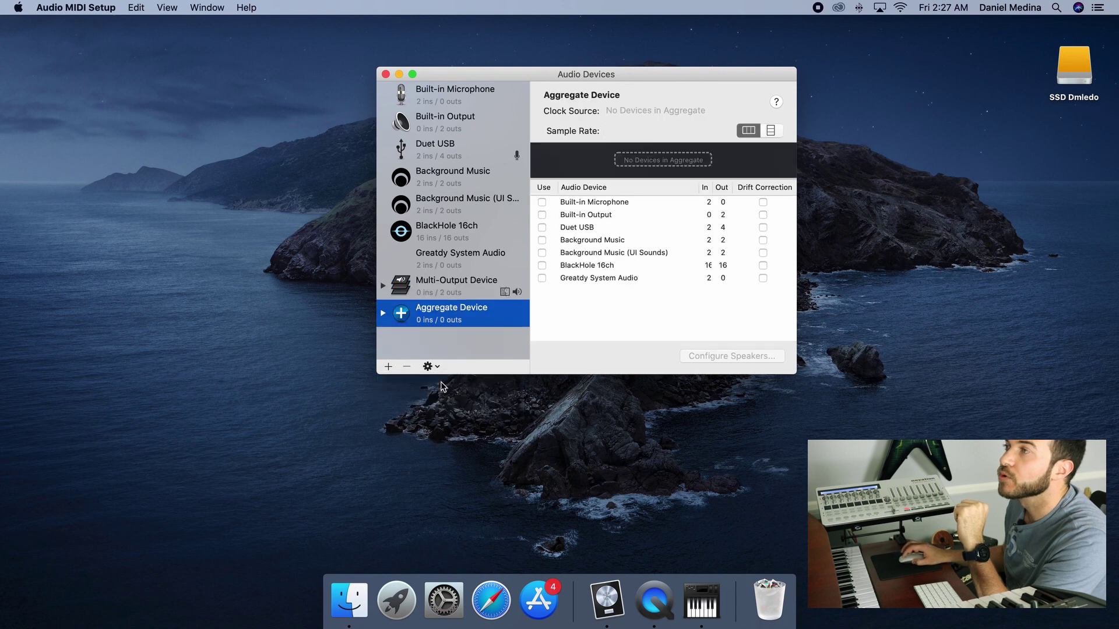
click(454, 310)
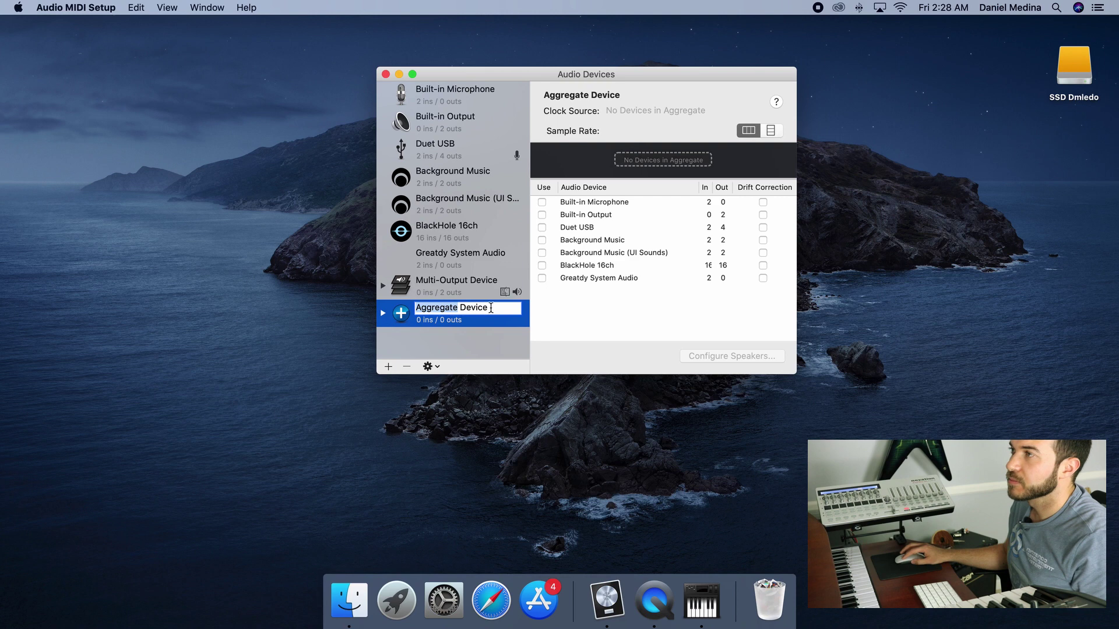
text(Grabacion de pantalla)
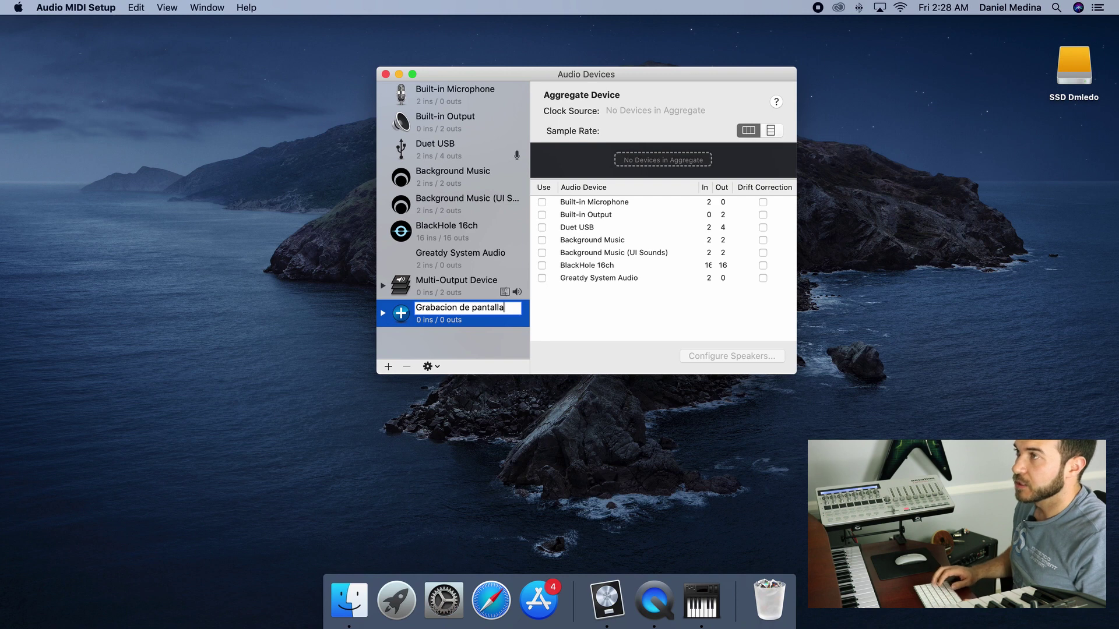
key(Return)
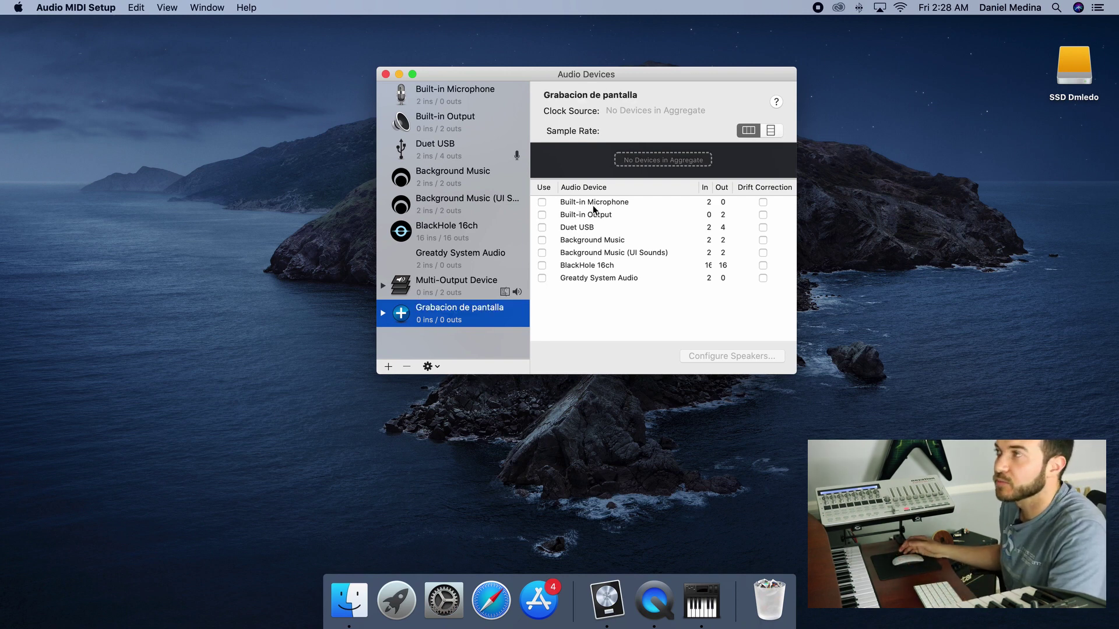
Add Duet USB and then Background Music as subdevices of the Grabacion de pantalla aggregate device
click(542, 227)
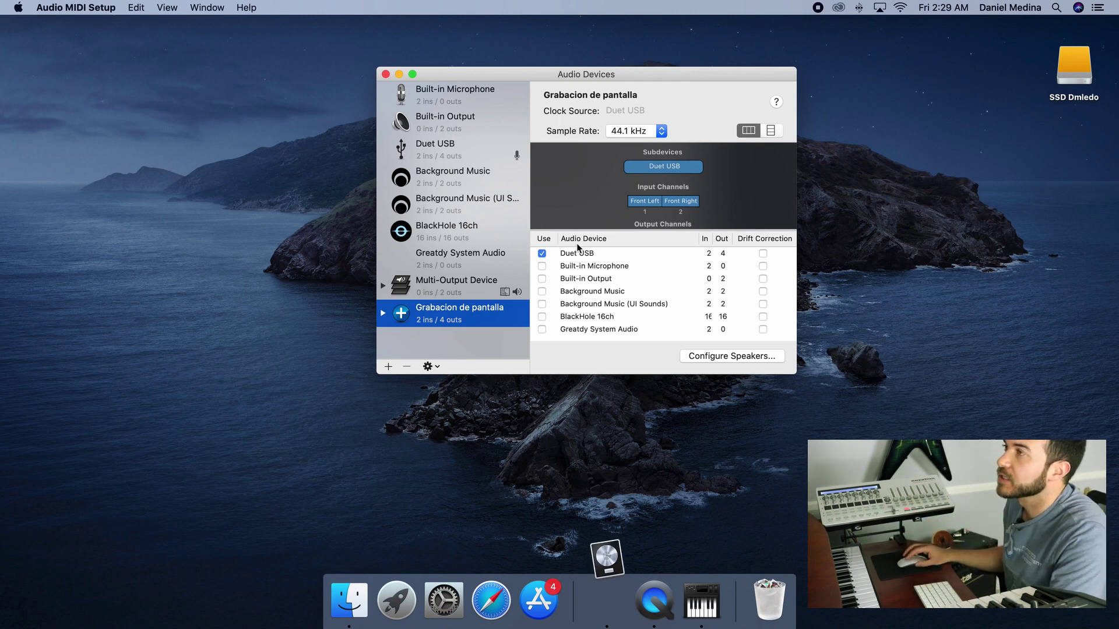
click(542, 291)
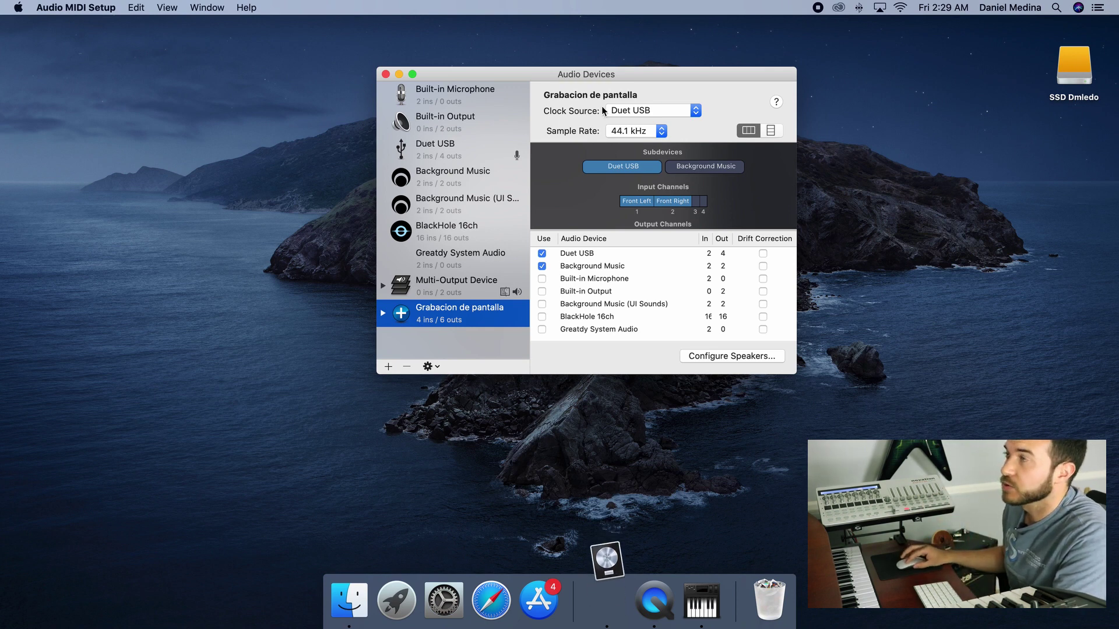
drag(476, 333, 508, 303)
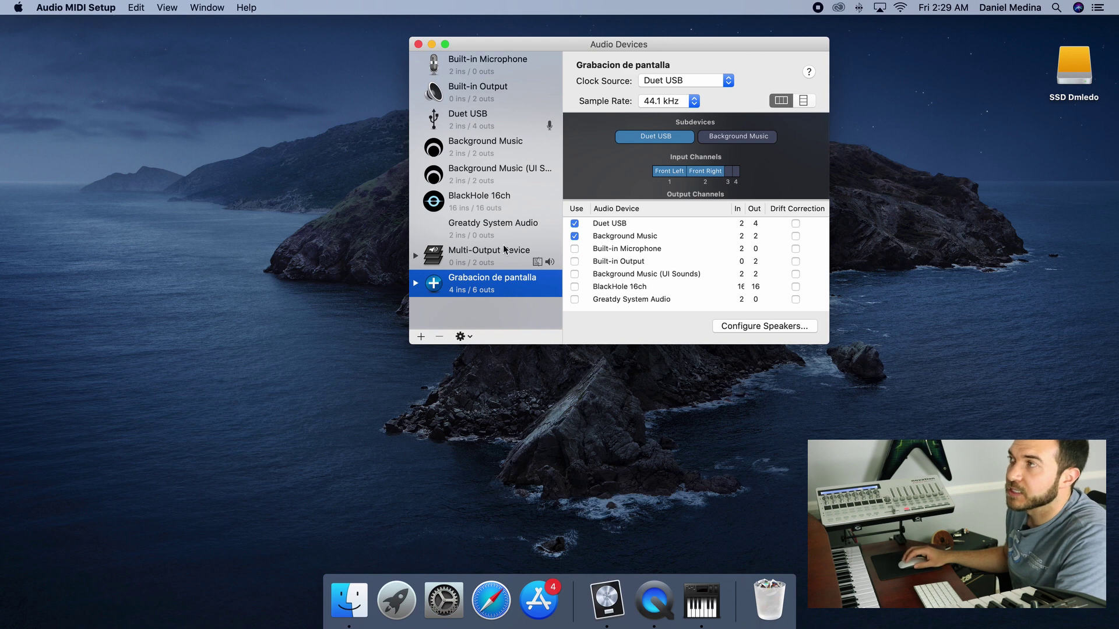
Use Grabacion de pantalla as the Mac's sound input device and check it against the Multi-Output Device
click(500, 288)
right_click(500, 289)
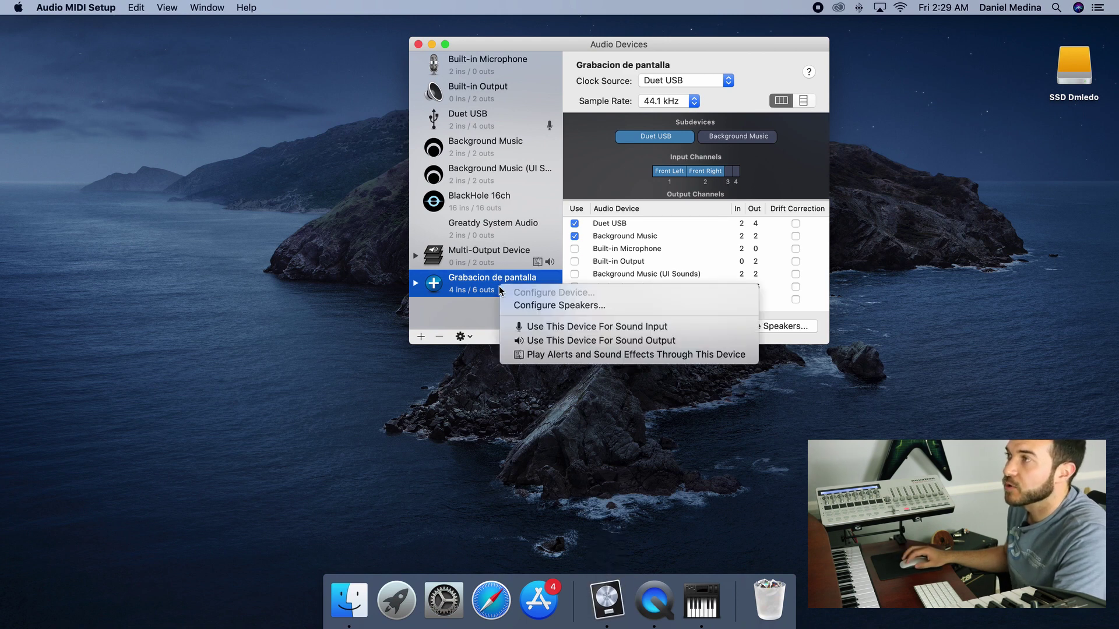
click(564, 327)
click(492, 252)
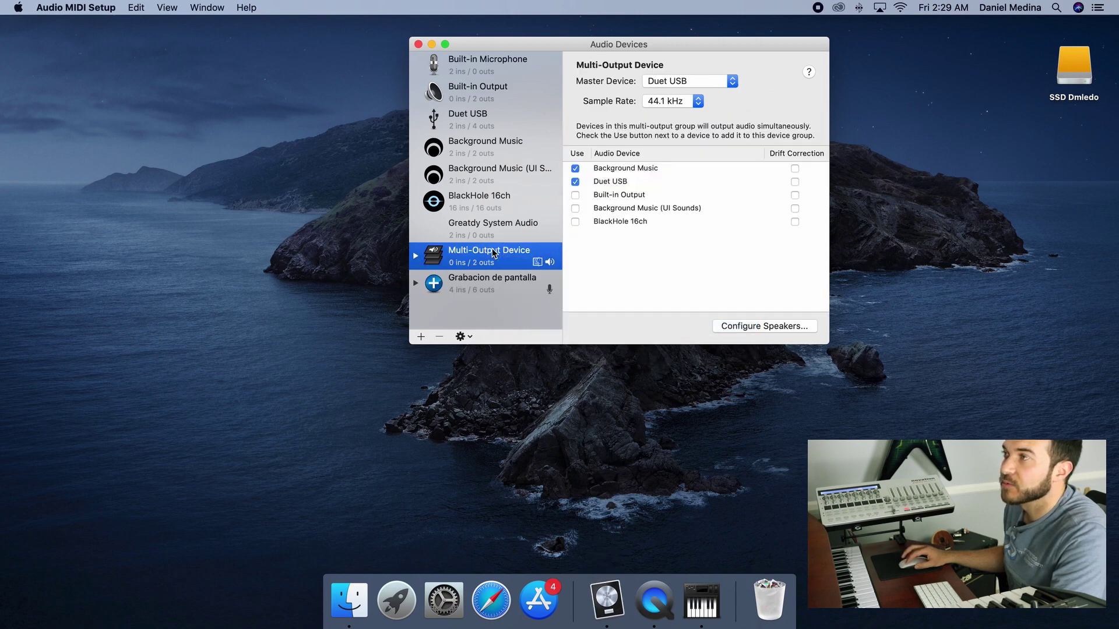
click(489, 289)
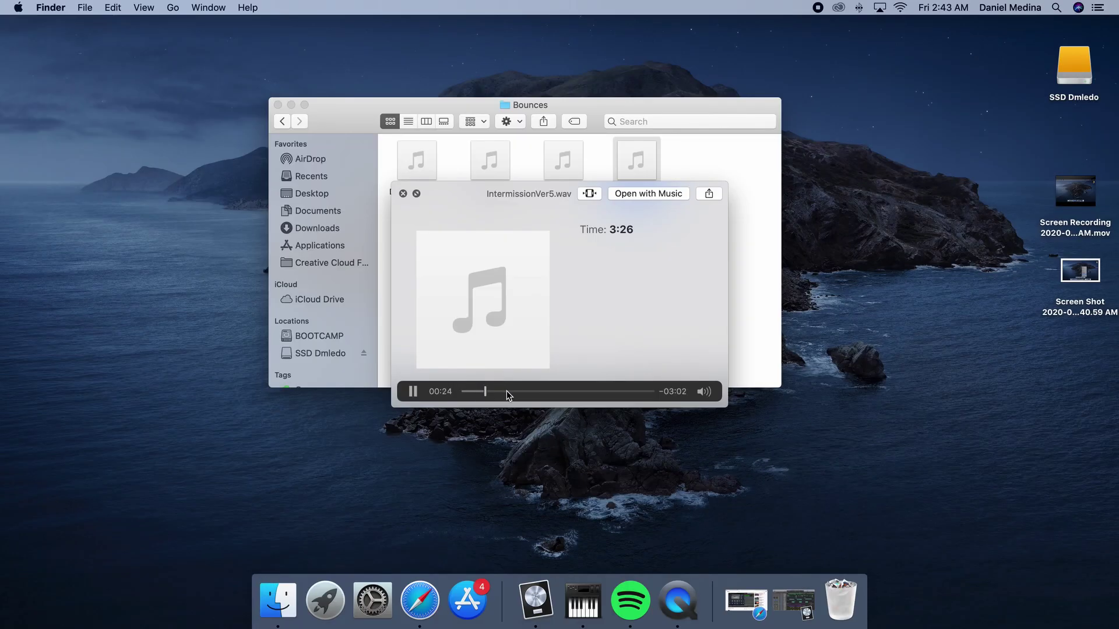
Skip ahead in the IntermissionVer5.wav preview to test system audio, then close it and minimize the Bounces window
click(507, 391)
key(space)
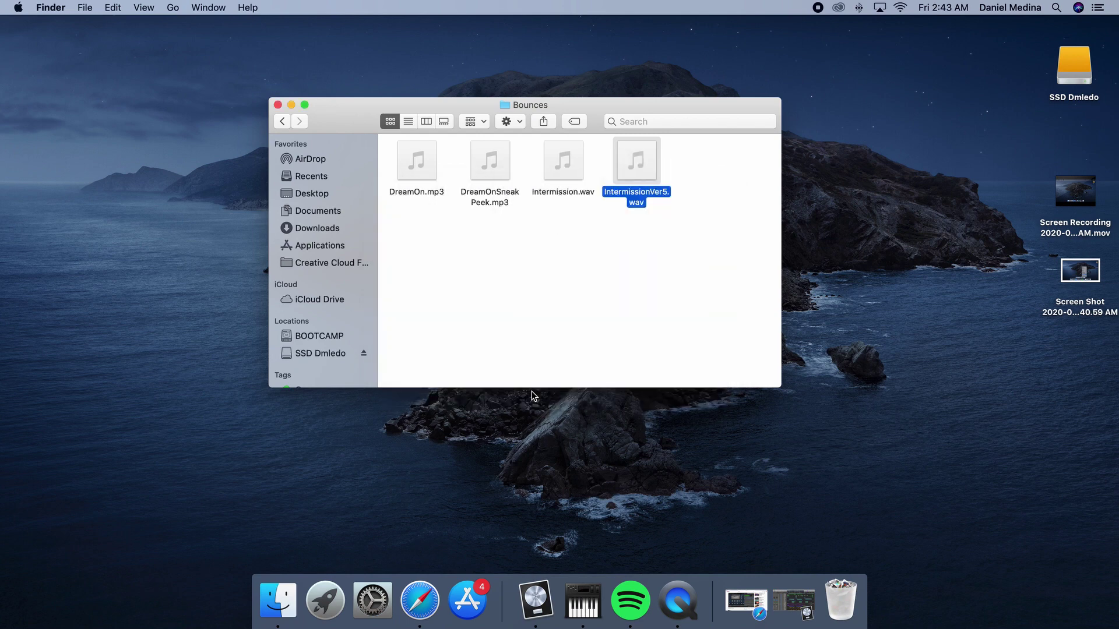
click(291, 106)
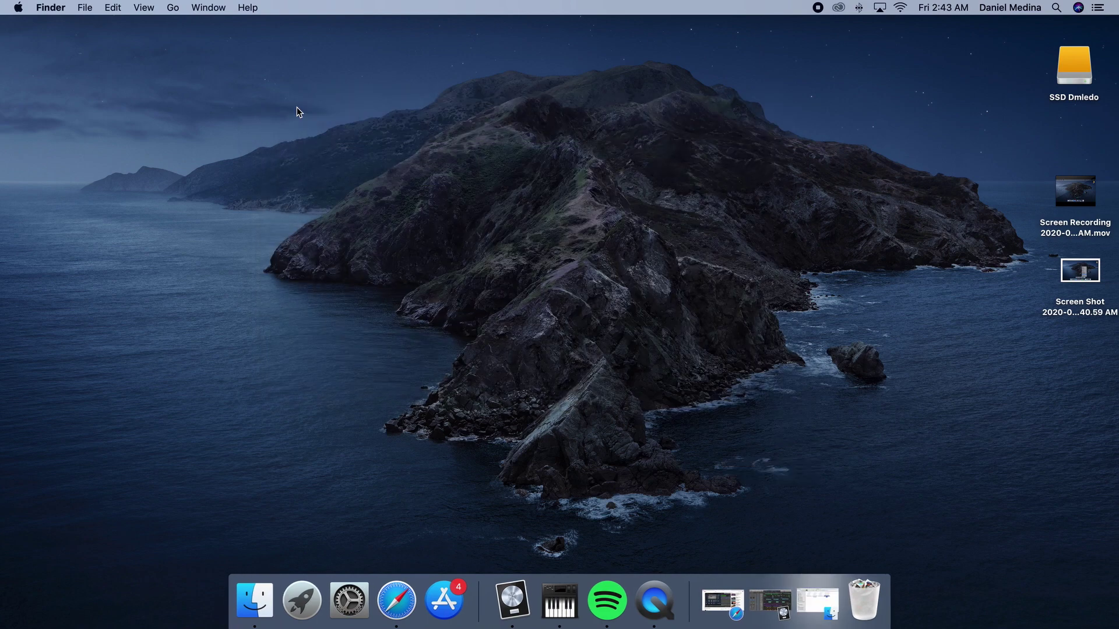
Restore Safari, play the YouTube video from about 0:48 to test browser audio, then pause it and minimize the window
click(726, 607)
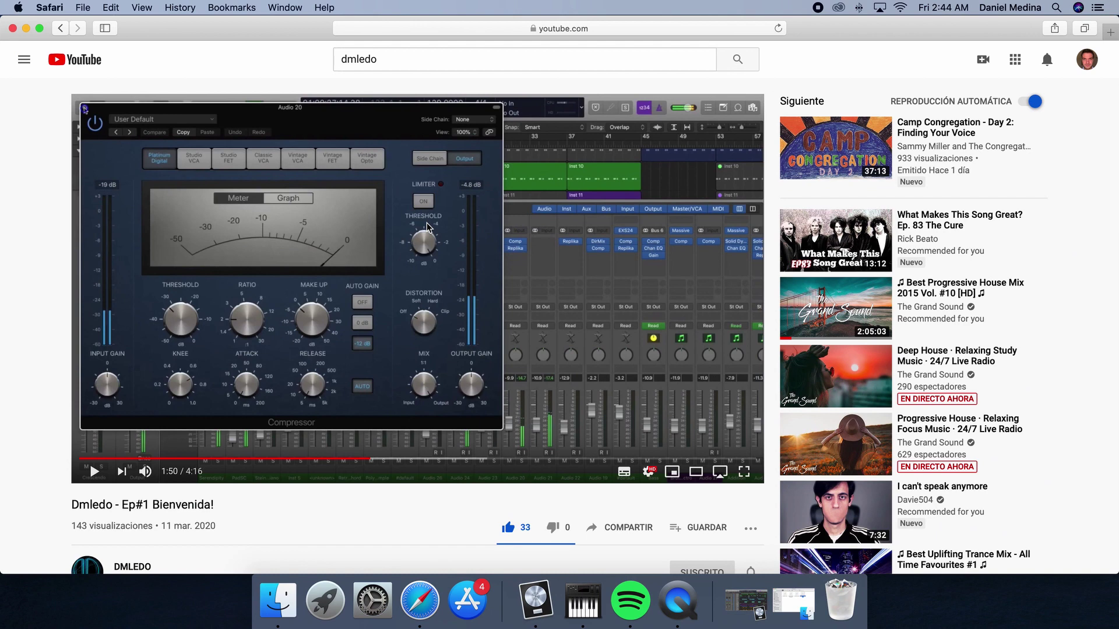
click(455, 227)
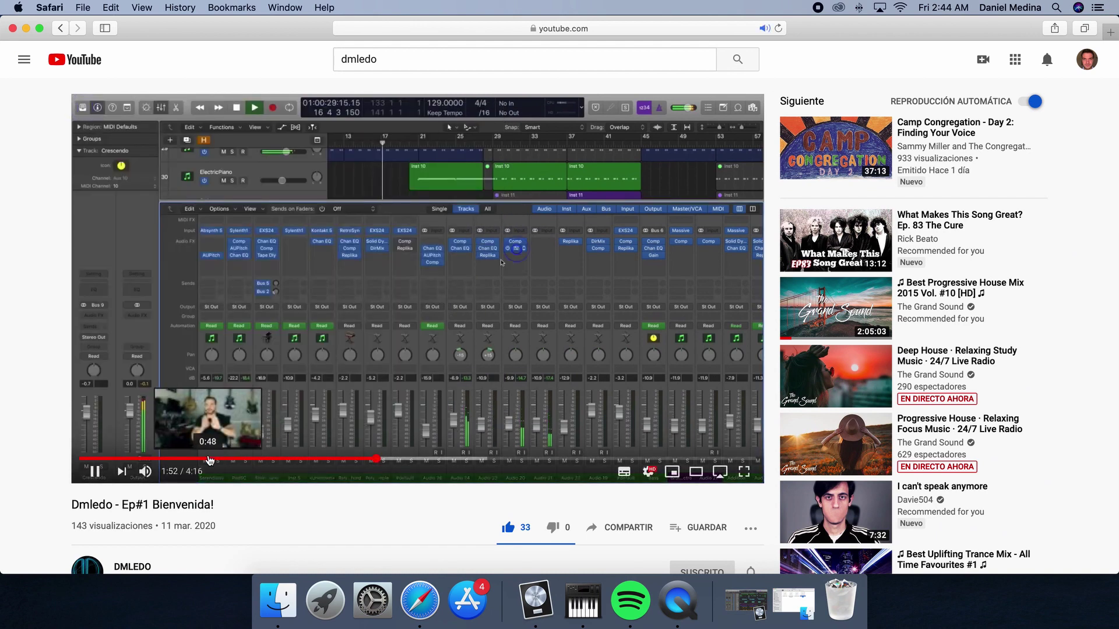
click(211, 459)
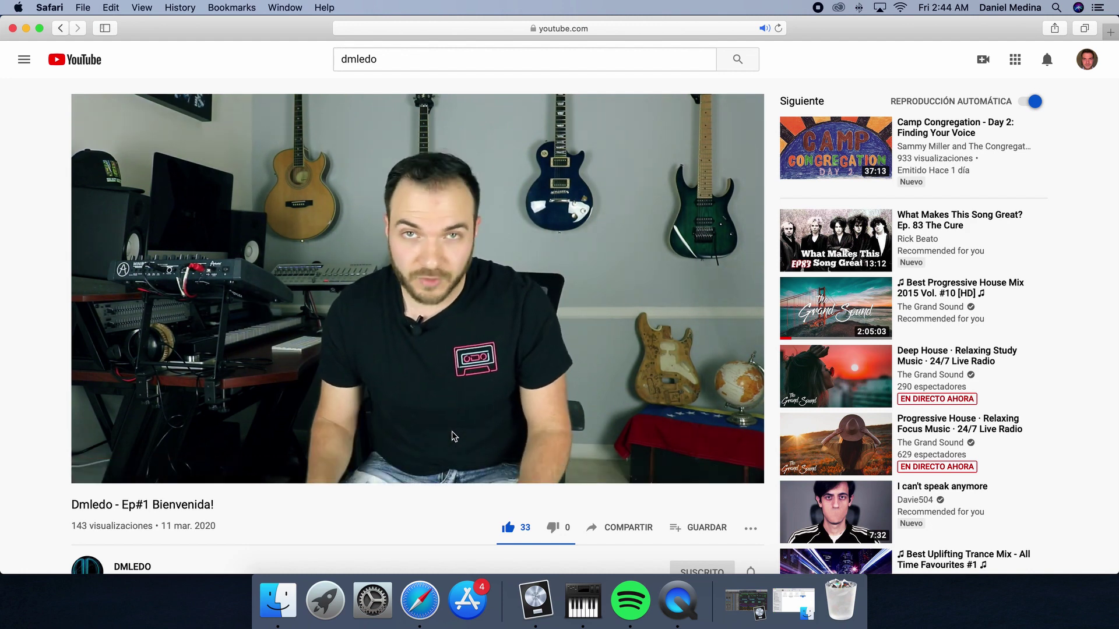
click(453, 433)
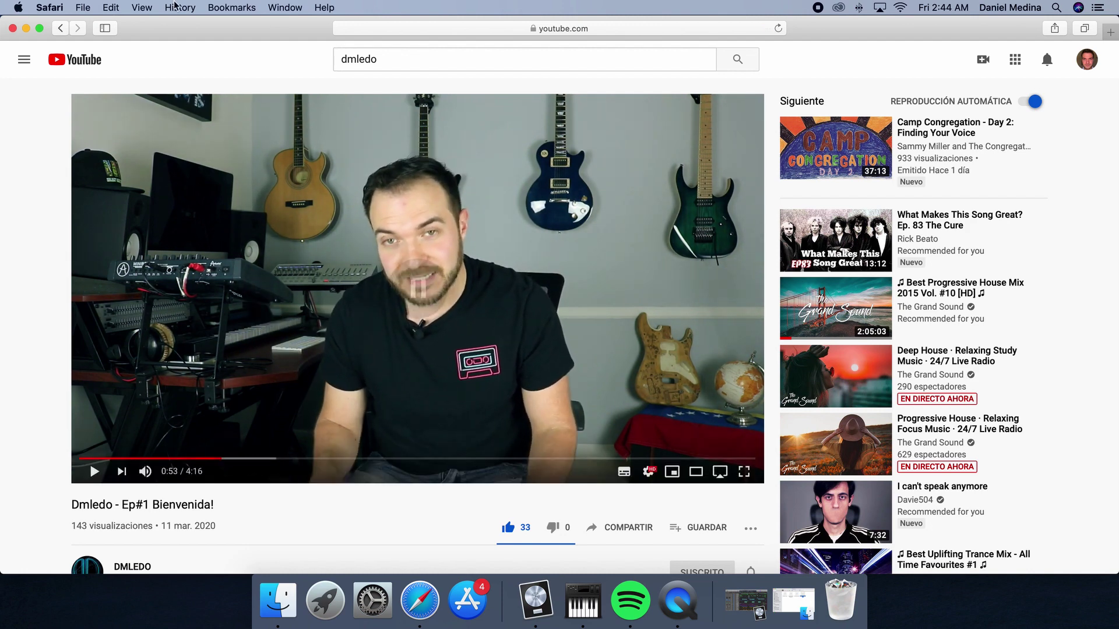
click(26, 28)
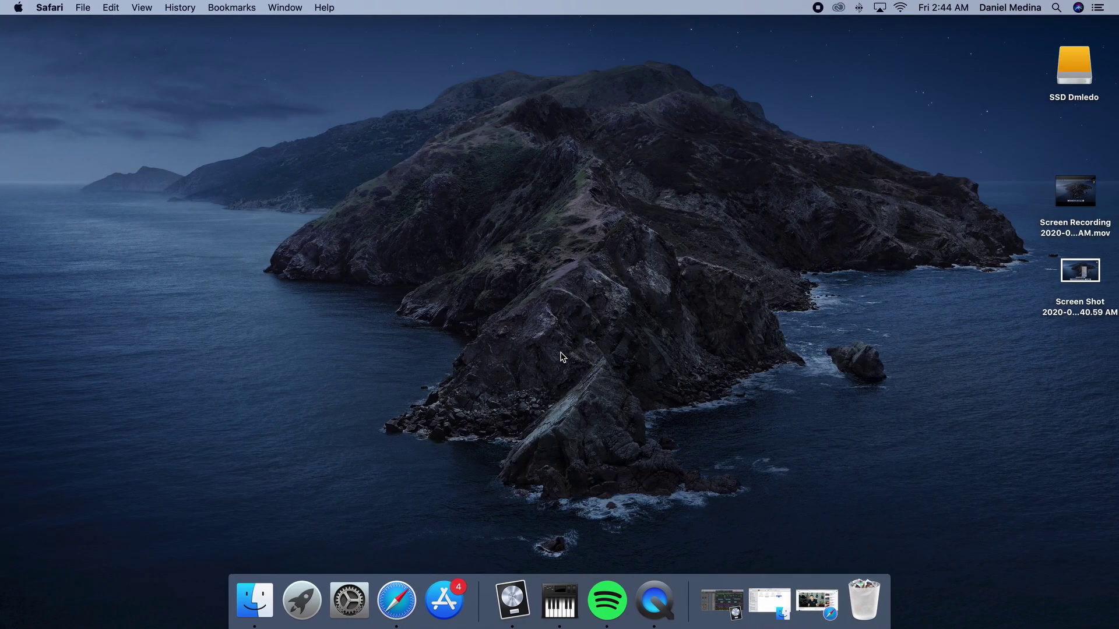
Restore the Reflections ver5 project in Logic Pro X, play it from about bar 24, then stop playback and minimize the window
click(723, 600)
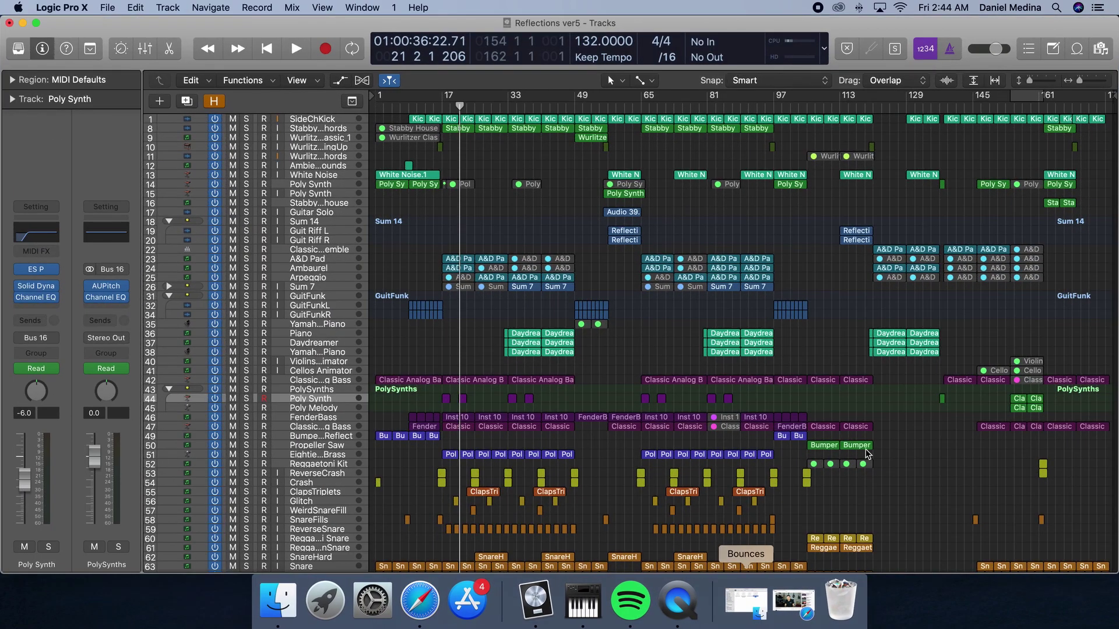
click(473, 103)
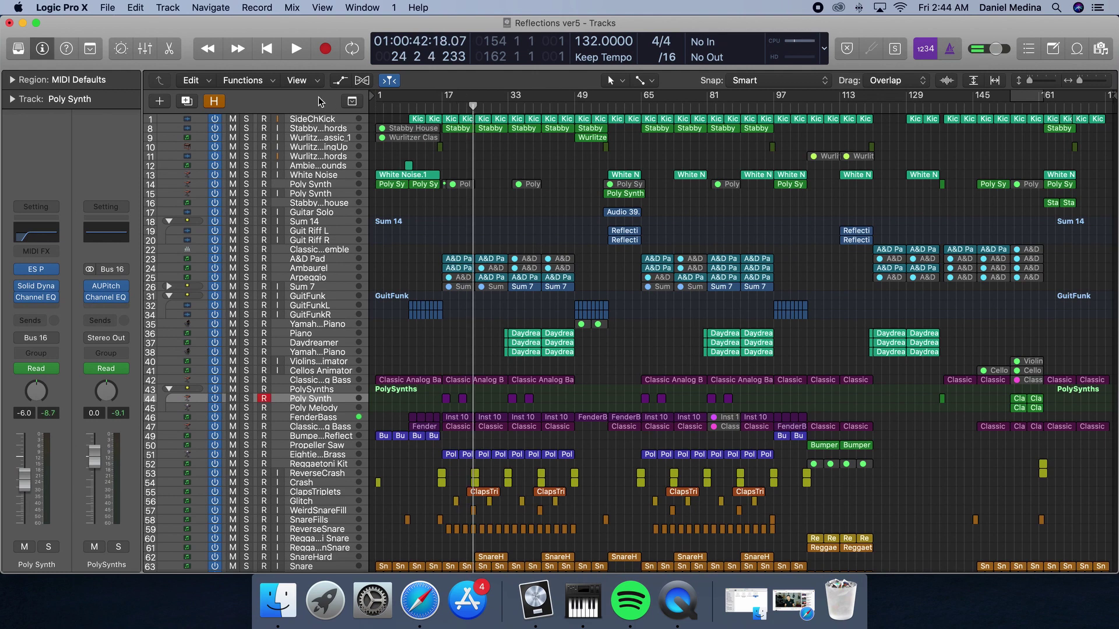
key(space)
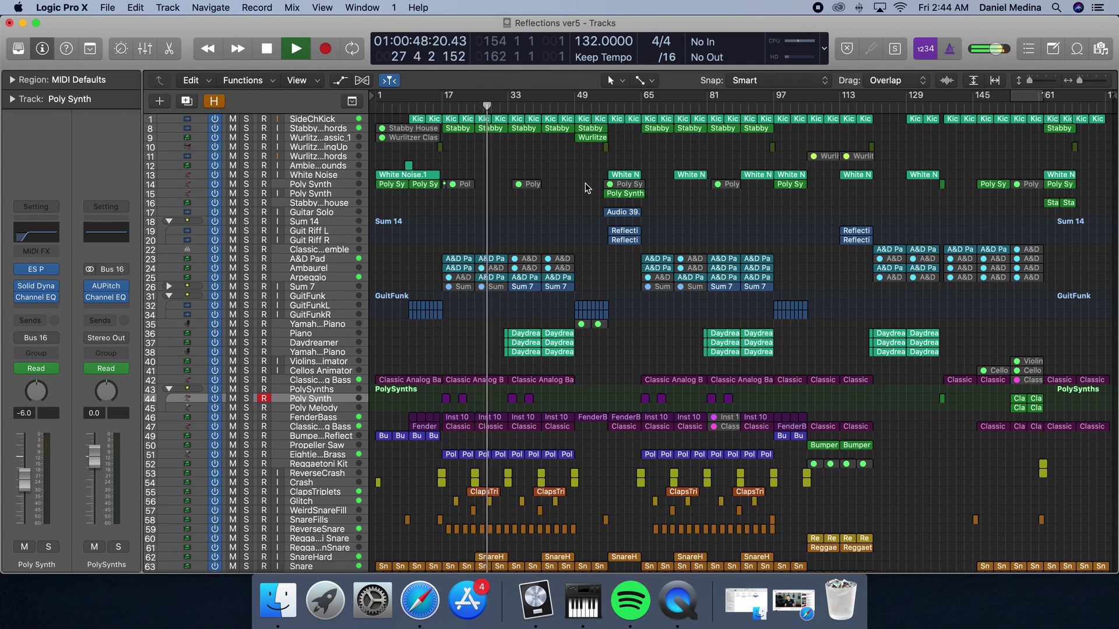
key(space)
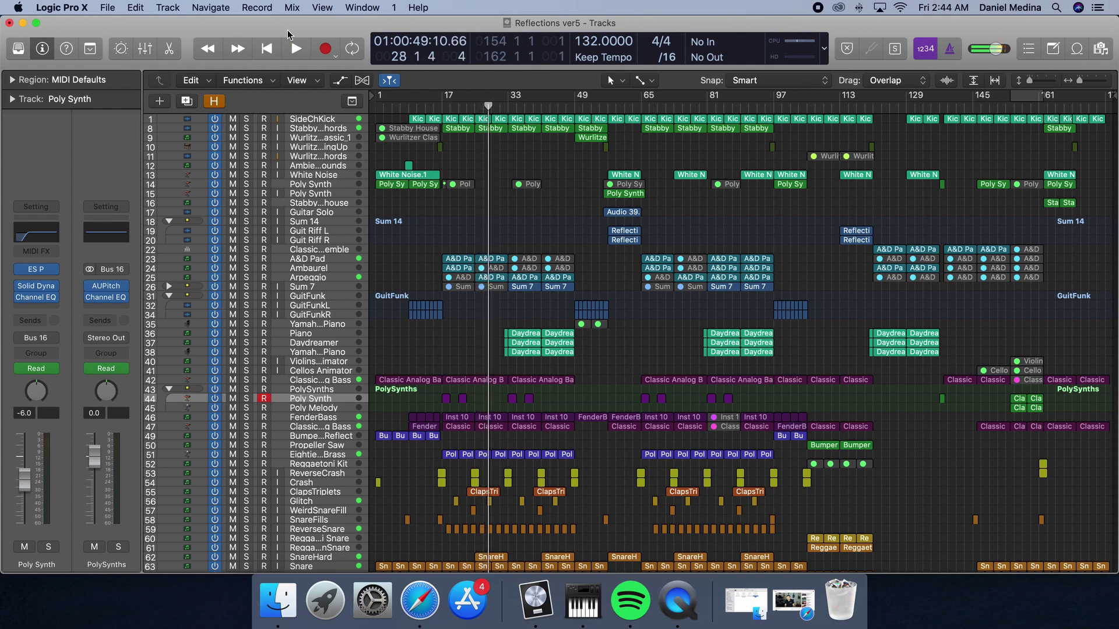
click(23, 23)
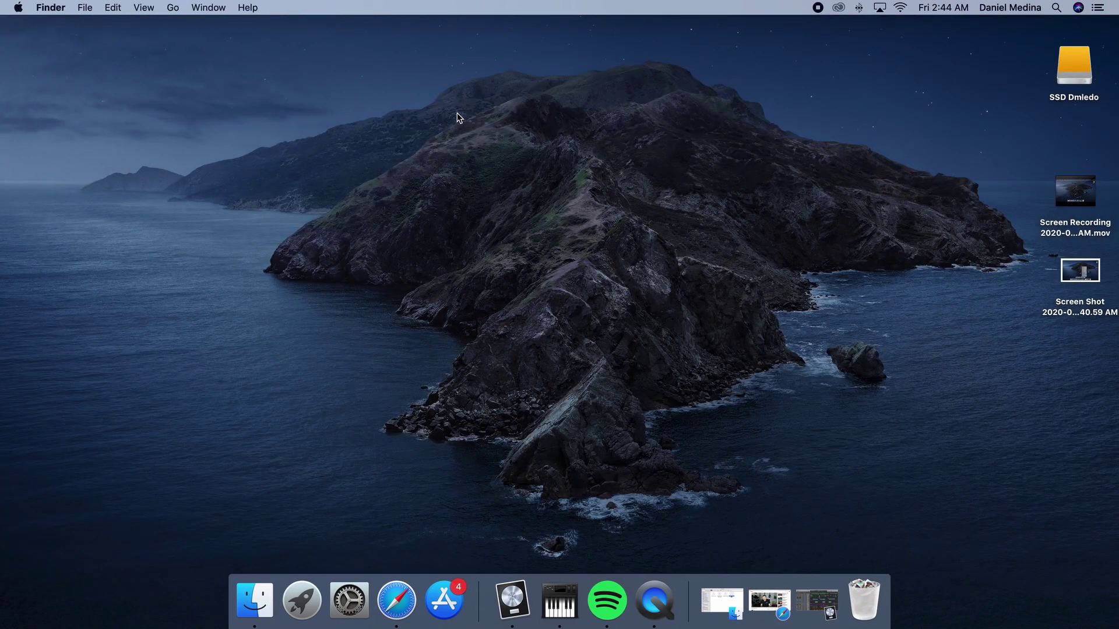